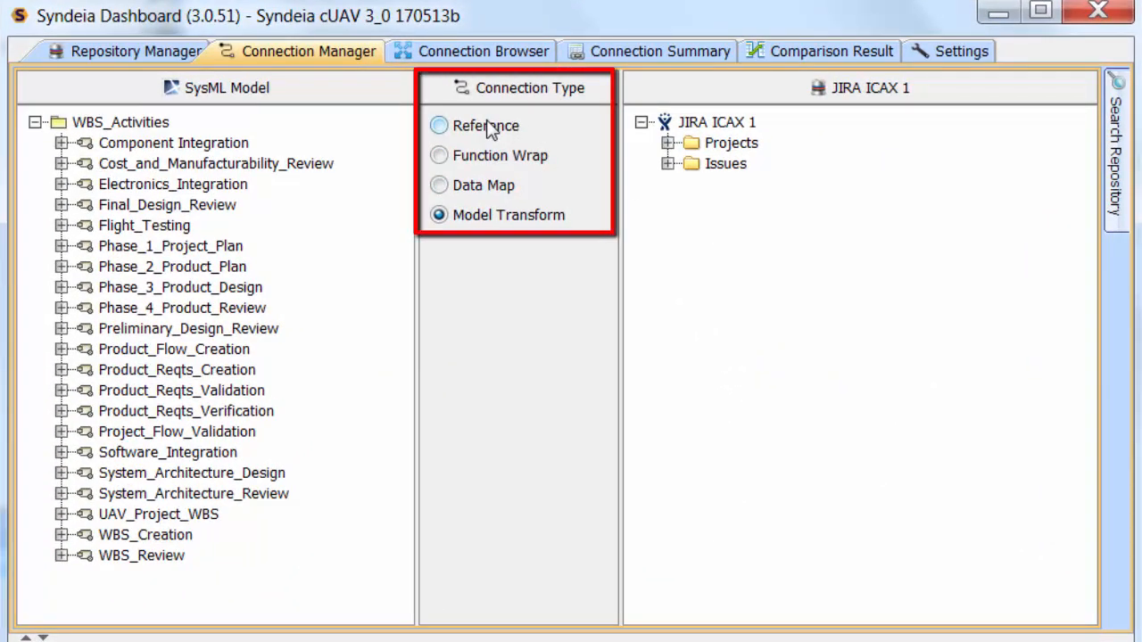
Generate JIRA issues with reference connections from the UAV_Project_WBS activity in the Syndeia Demo Box (SDB) project
{"action": "left_click", "coordinate": [487, 130]}
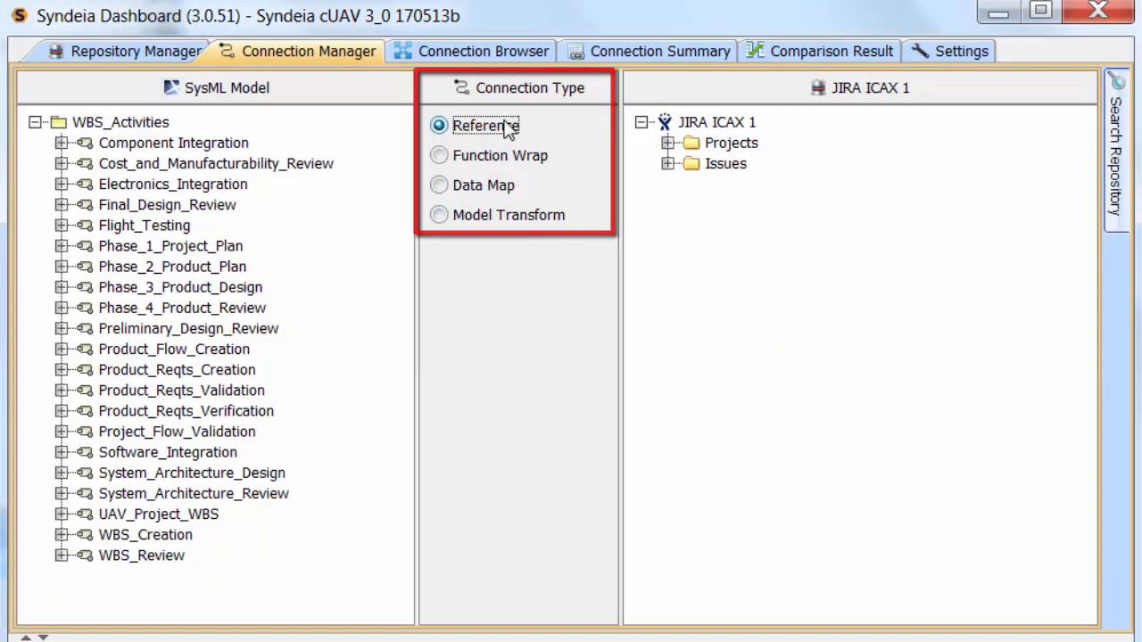
{"action": "left_click", "coordinate": [667, 143]}
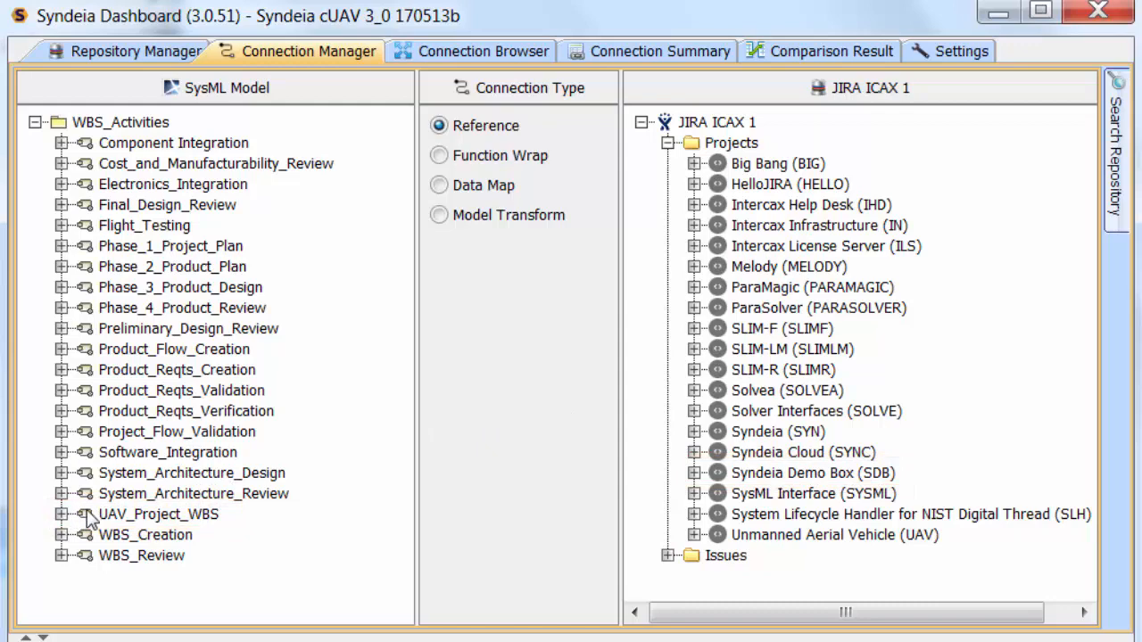
{"action": "left_click_drag", "start_coordinate": [82, 515], "coordinate": [782, 473]}
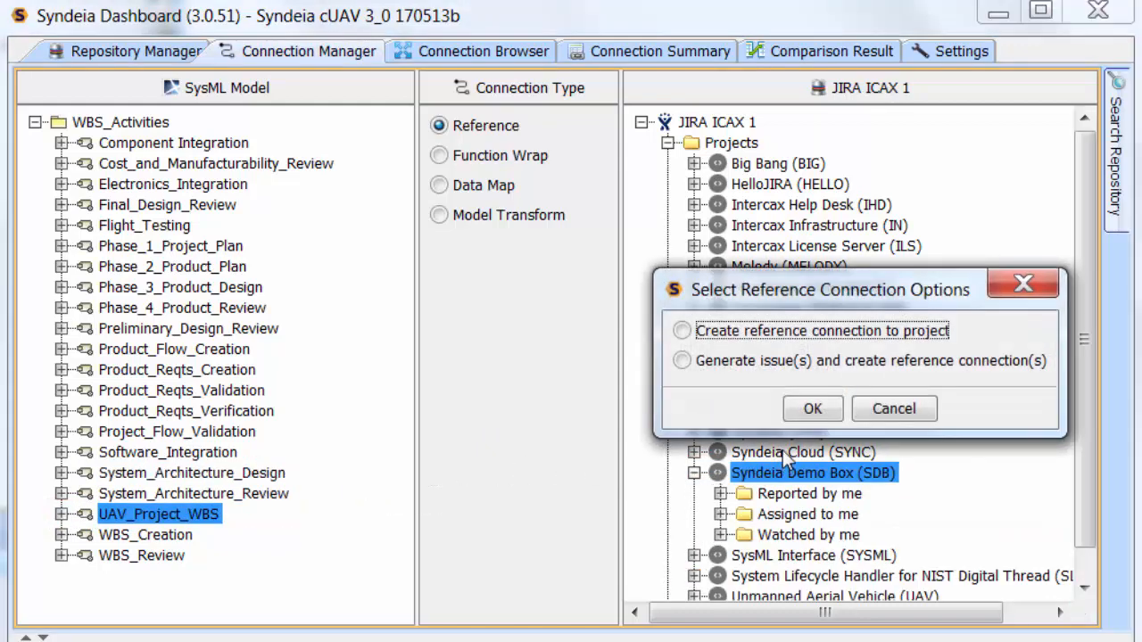
{"action": "left_click", "coordinate": [695, 363]}
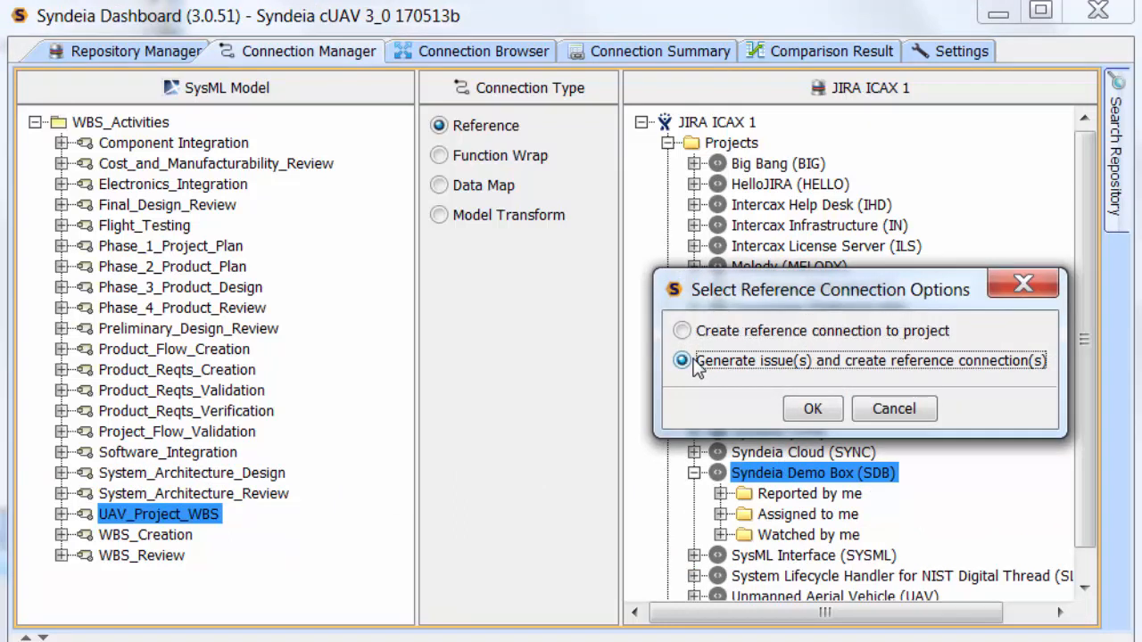
{"action": "left_click", "coordinate": [811, 407]}
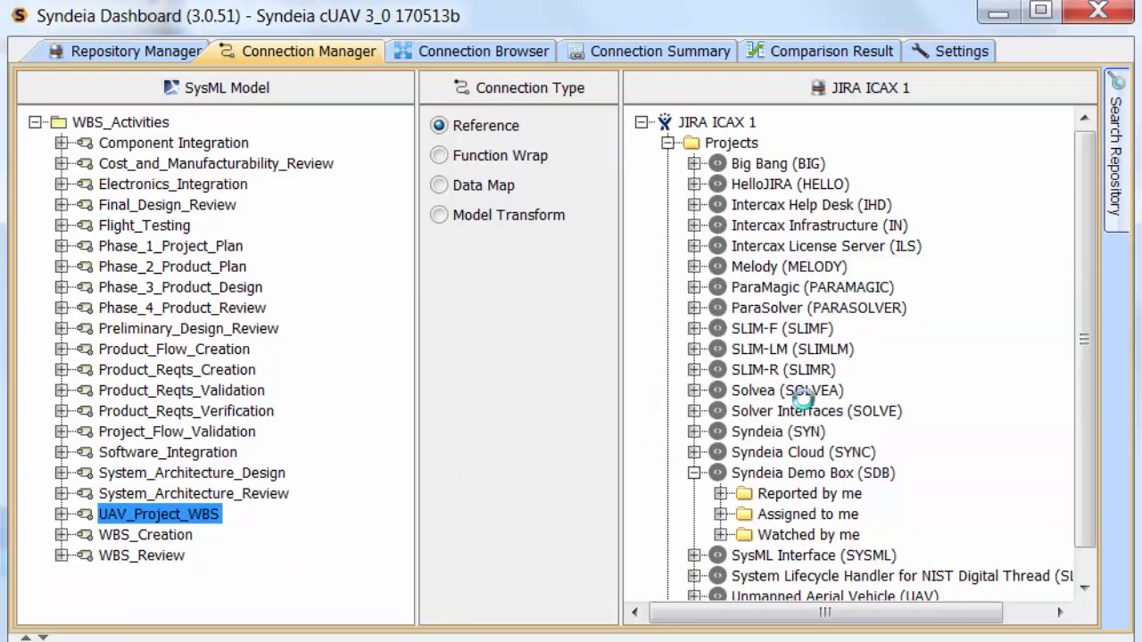
Expand all WBS_Activities entries in the Connection Browser and review their connections through to WBS_Review
{"action": "left_click", "coordinate": [482, 49]}
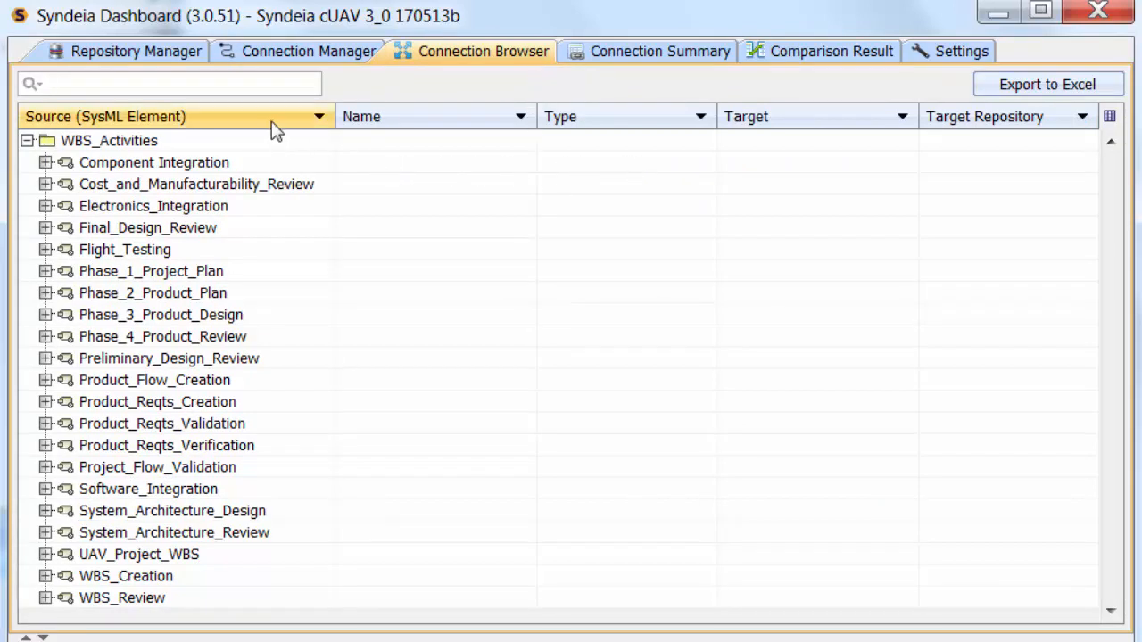
{"action": "right_click", "coordinate": [204, 139]}
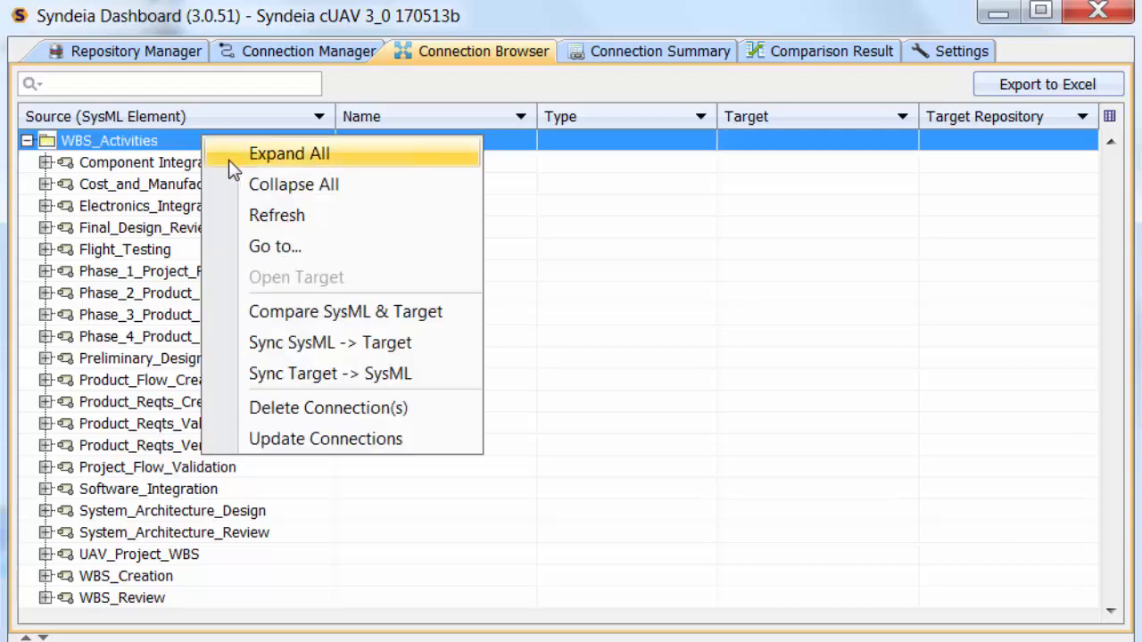
{"action": "left_click", "coordinate": [295, 166]}
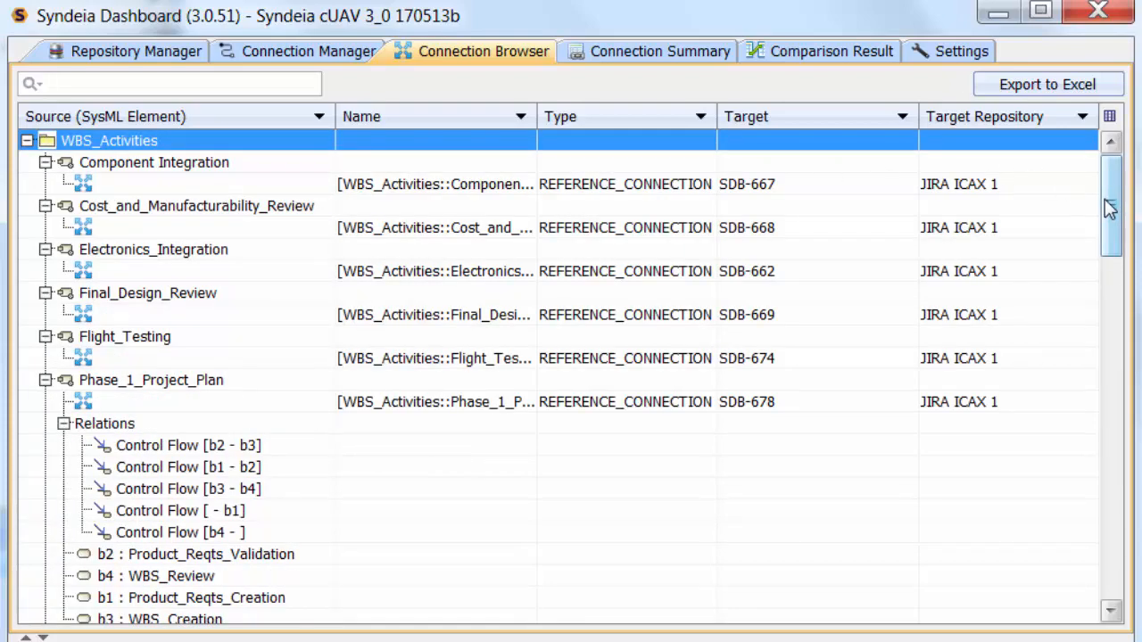
{"action": "left_click_drag", "start_coordinate": [1110, 207], "coordinate": [1129, 575]}
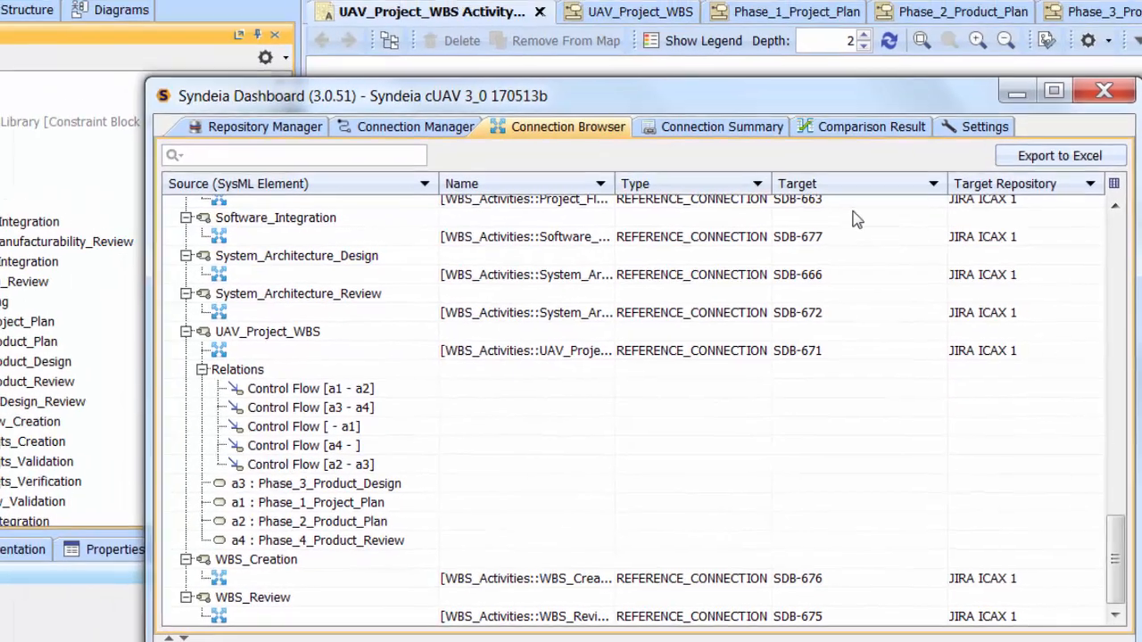
Switch to Cameo Systems Modeler and summarize the connected artifacts of the UAV_Project_WBS activity
{"action": "left_click", "coordinate": [268, 255]}
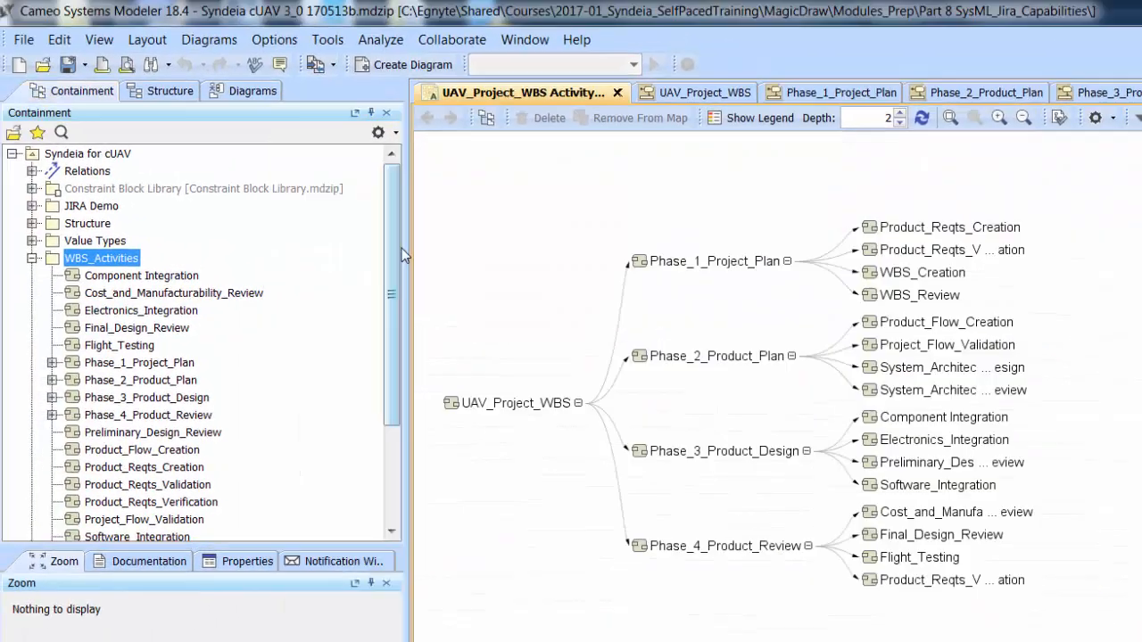
{"action": "scroll", "coordinate": [395, 253], "scroll_direction": "down", "scroll_amount": 3}
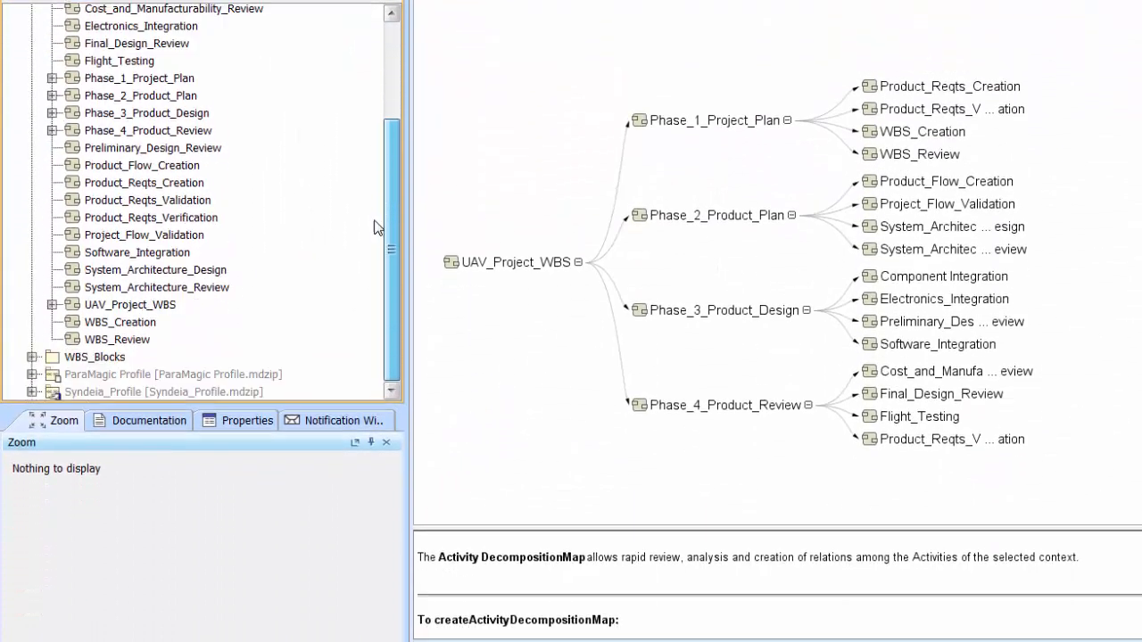
{"action": "right_click", "coordinate": [117, 308]}
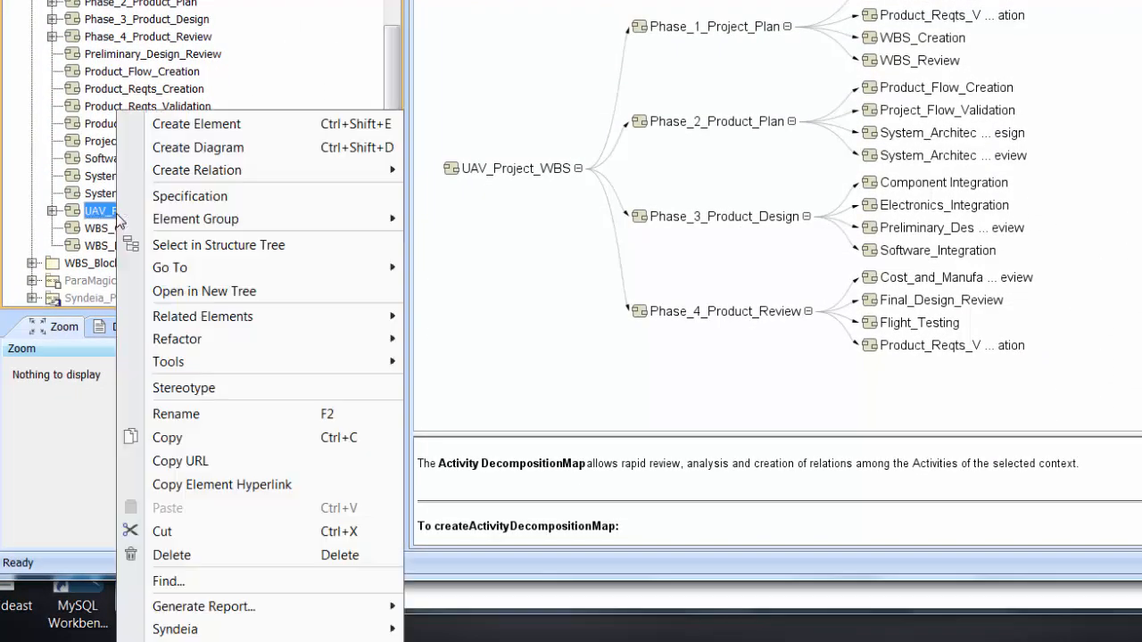
{"action": "mouse_move", "coordinate": [282, 639]}
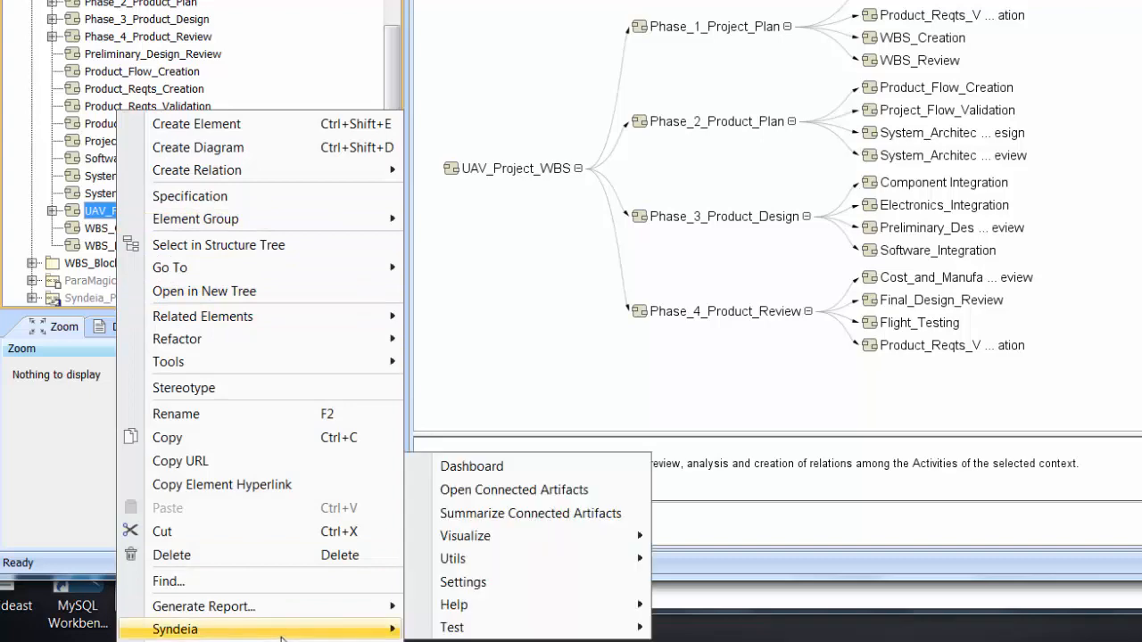
{"action": "left_click", "coordinate": [577, 516]}
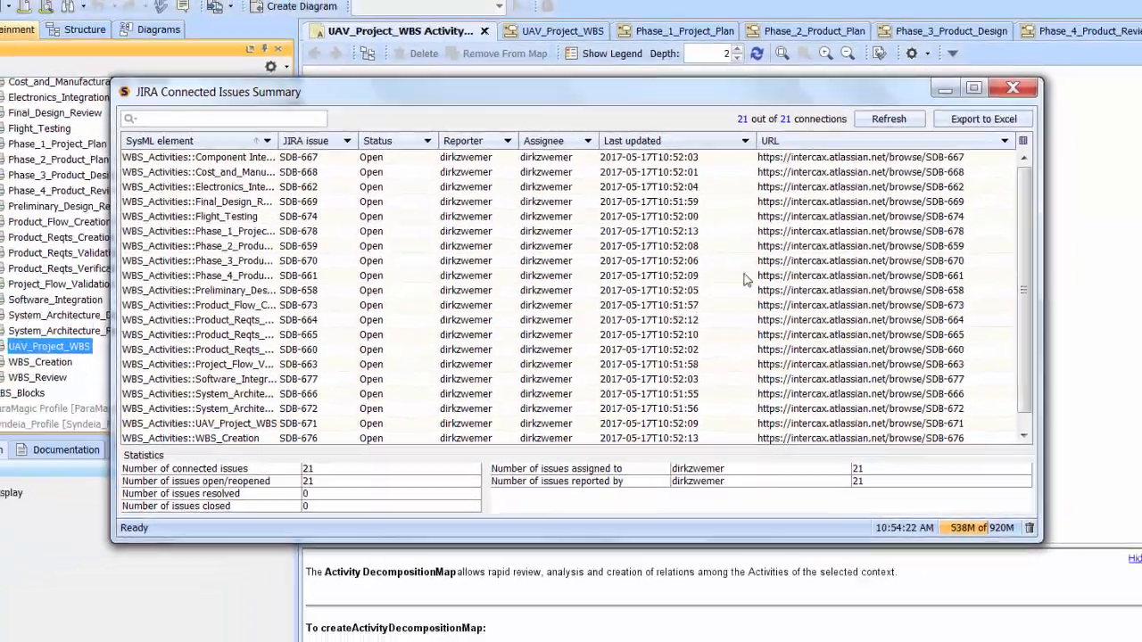
Open the JIRA issue connected to the Phase_1_Project_Plan activity from the Cameo containment tree
{"action": "left_click", "coordinate": [1102, 16]}
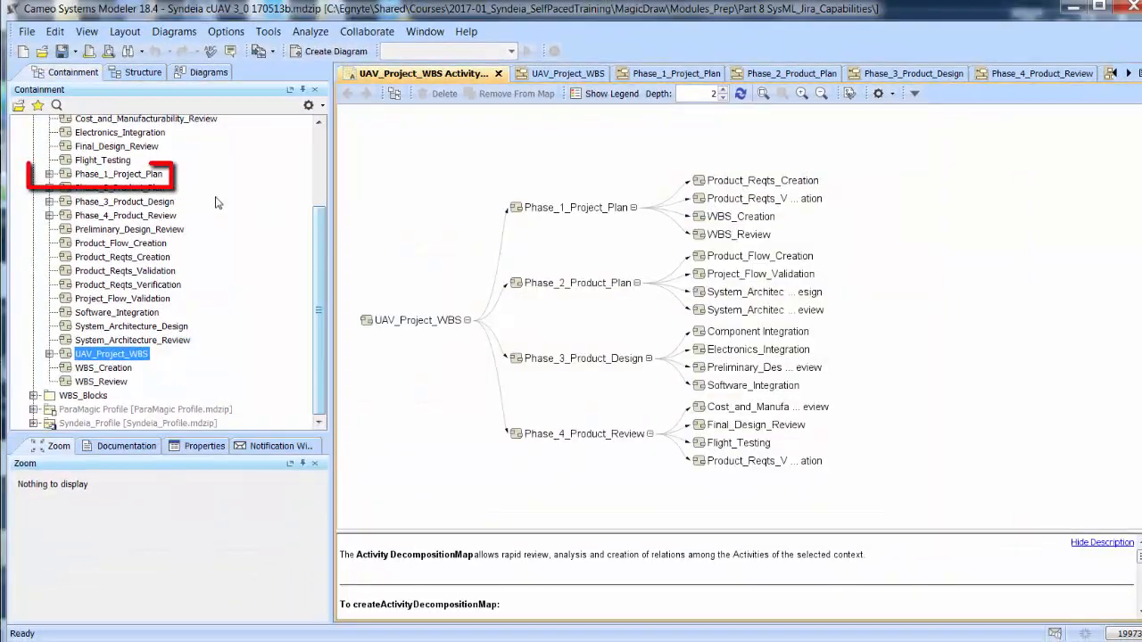
{"action": "right_click", "coordinate": [100, 177]}
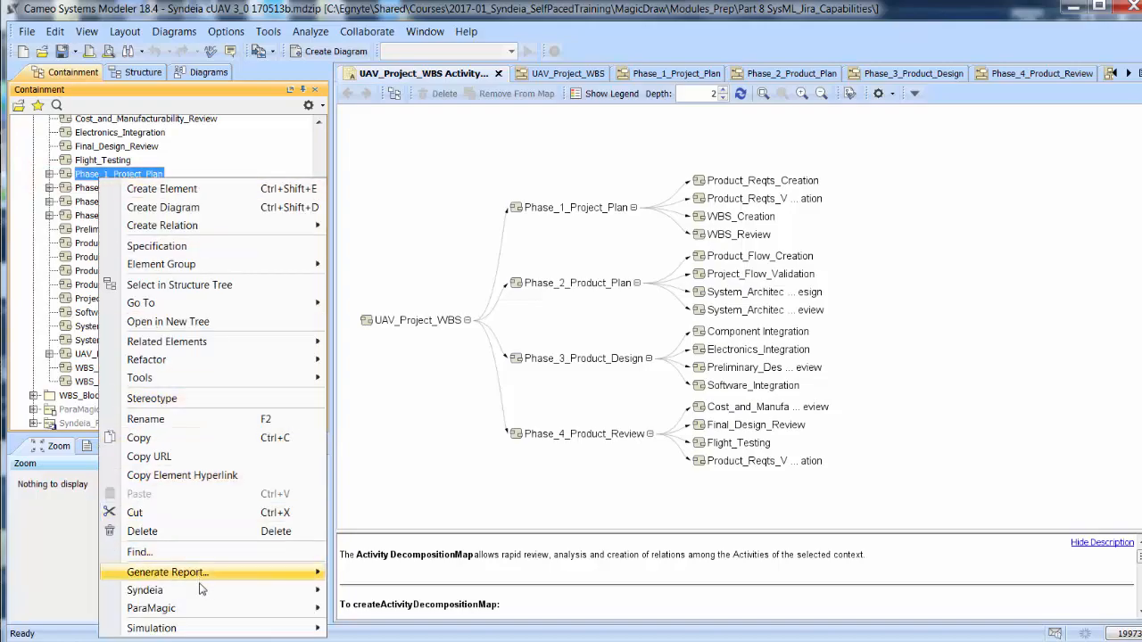
{"action": "mouse_move", "coordinate": [205, 590]}
{"action": "mouse_move", "coordinate": [421, 593]}
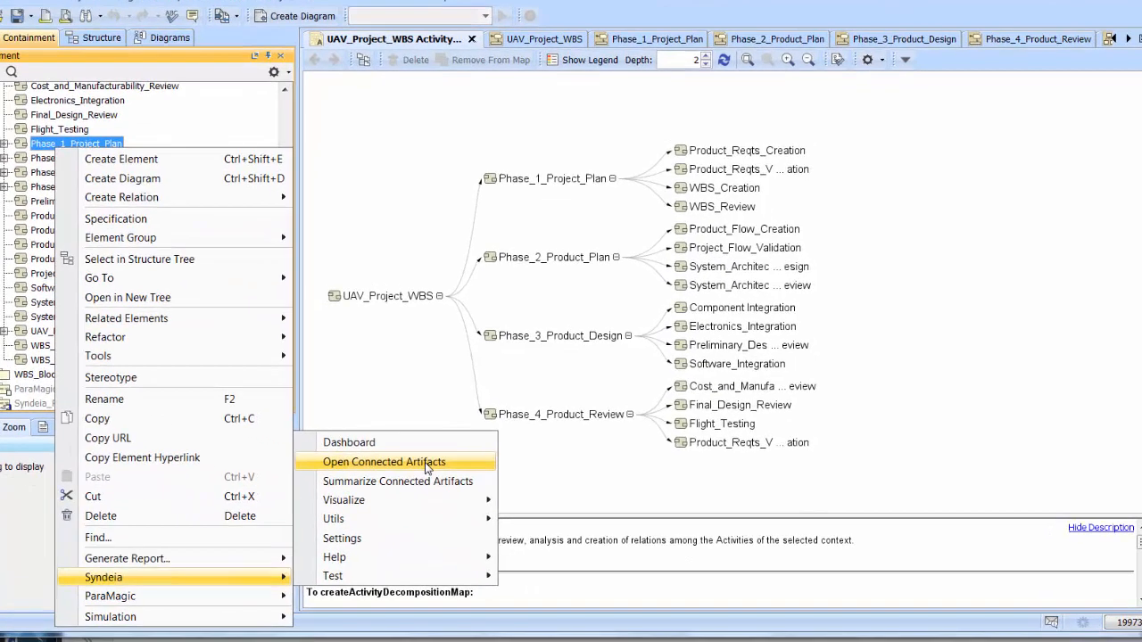
{"action": "left_click", "coordinate": [451, 482]}
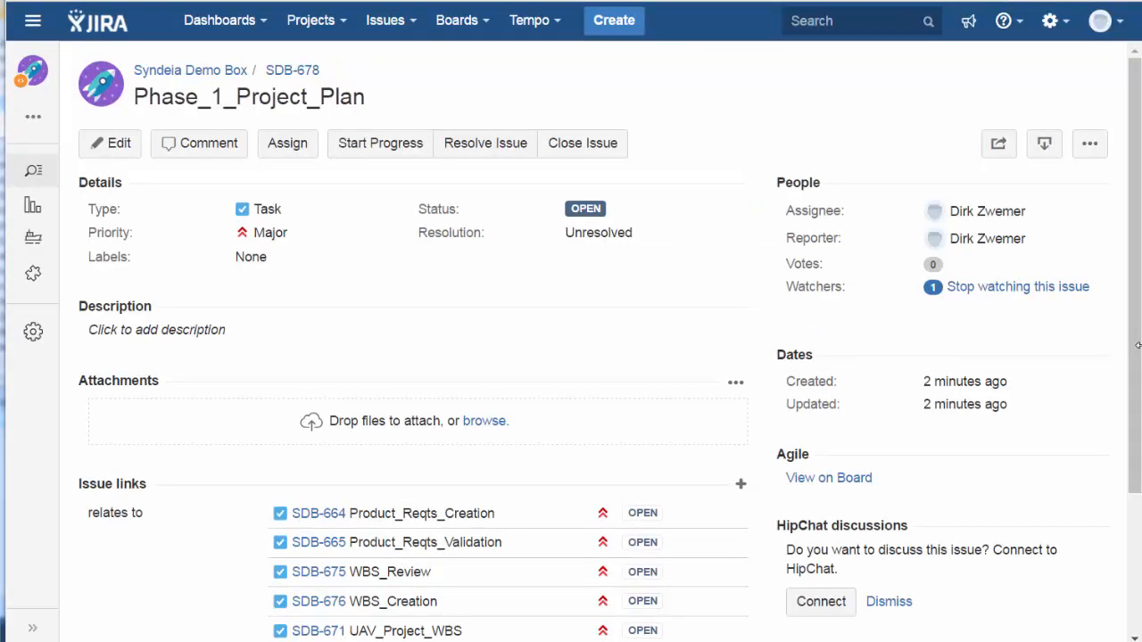
Resolve the Phase_1_Project_Plan issue in JIRA as Fixed and refresh the JIRA Connected Issues Summary
{"action": "left_click_drag", "start_coordinate": [1140, 351], "coordinate": [1136, 382]}
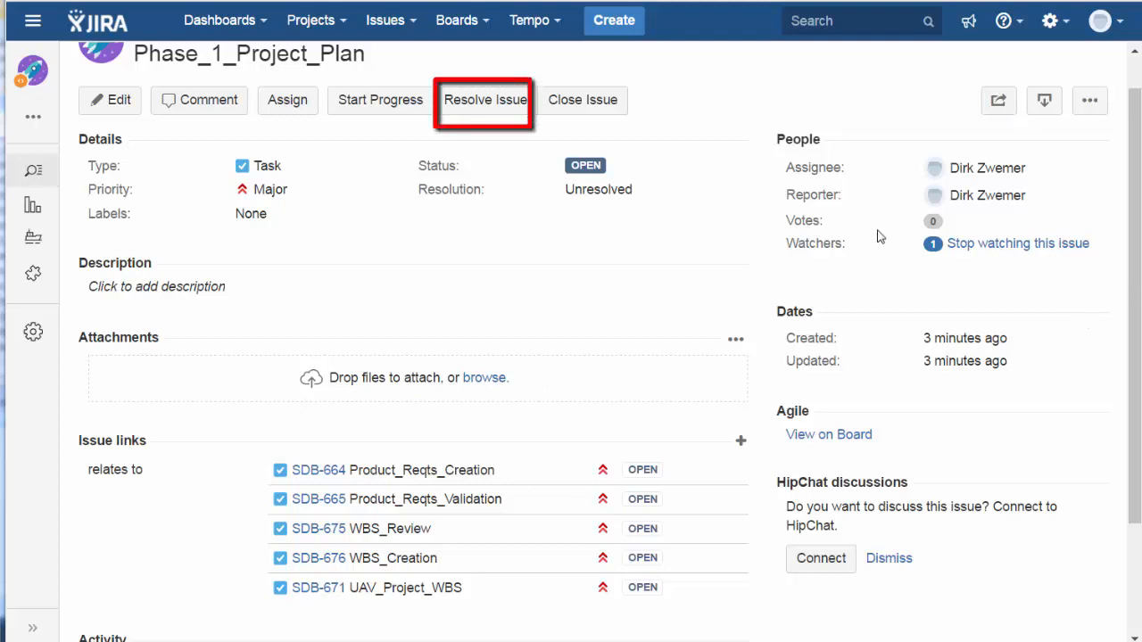
{"action": "left_click", "coordinate": [484, 103]}
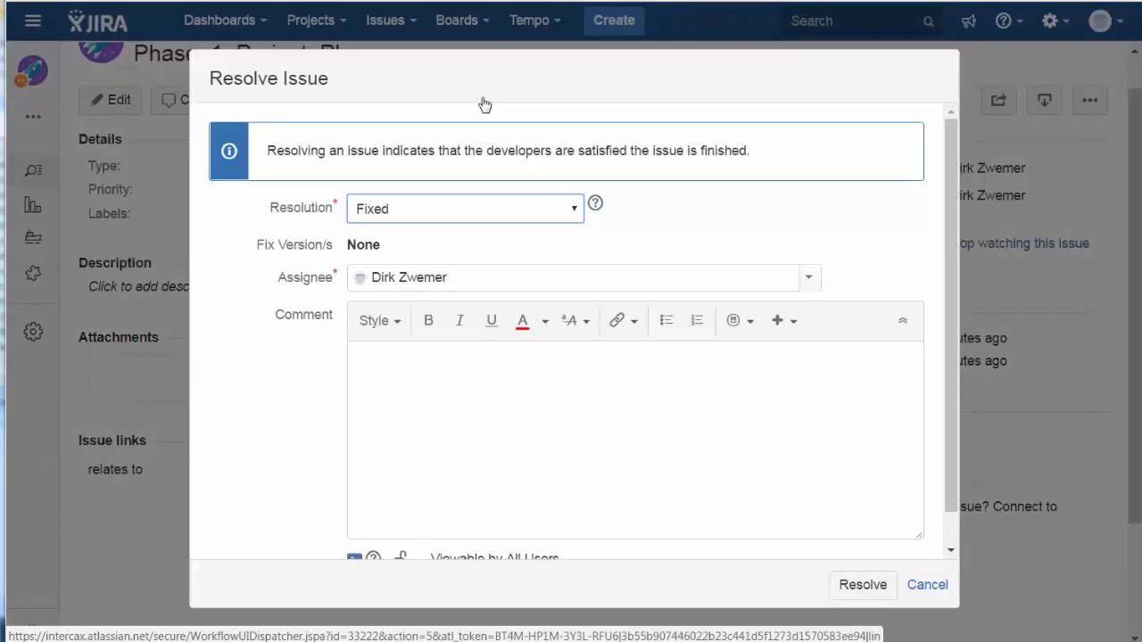
{"action": "left_click", "coordinate": [872, 589]}
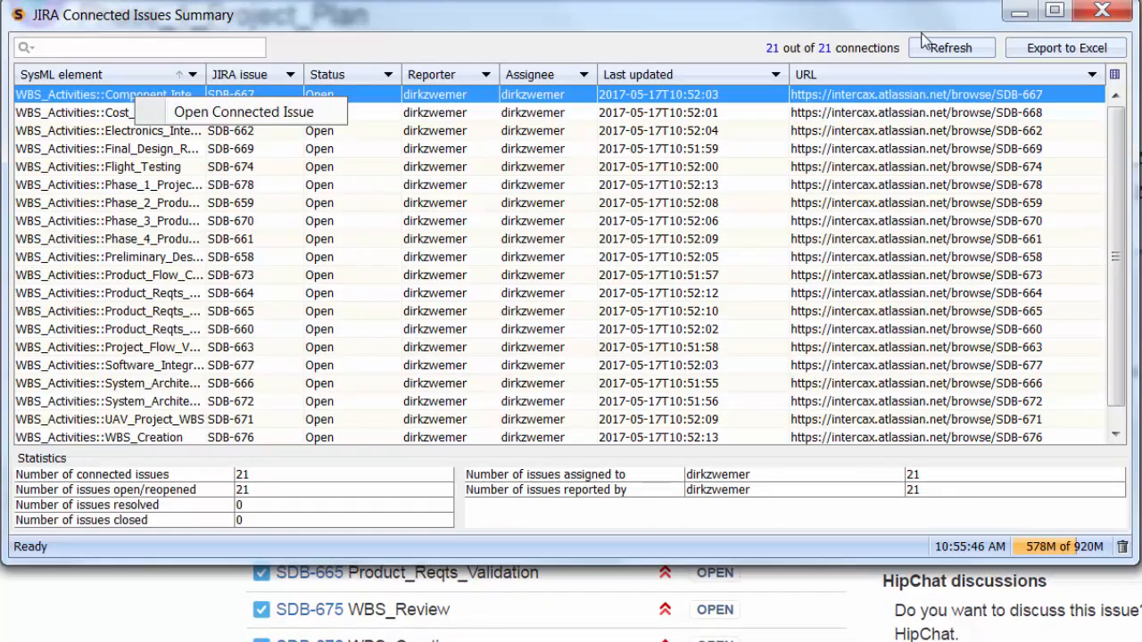
{"action": "left_click", "coordinate": [955, 49]}
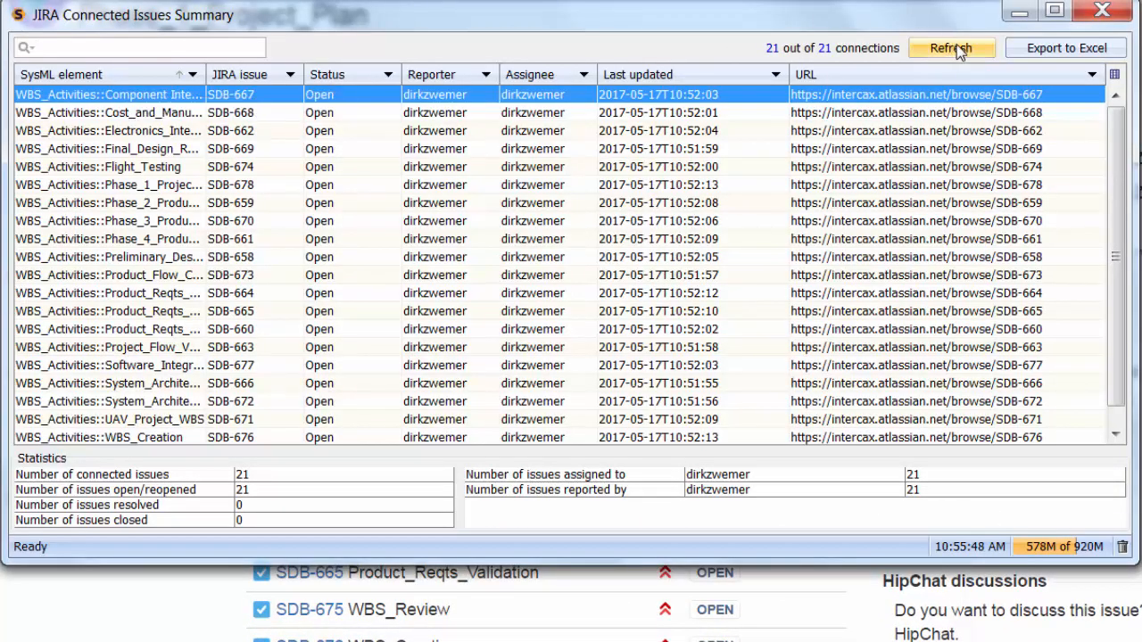
{"action": "left_click", "coordinate": [953, 49]}
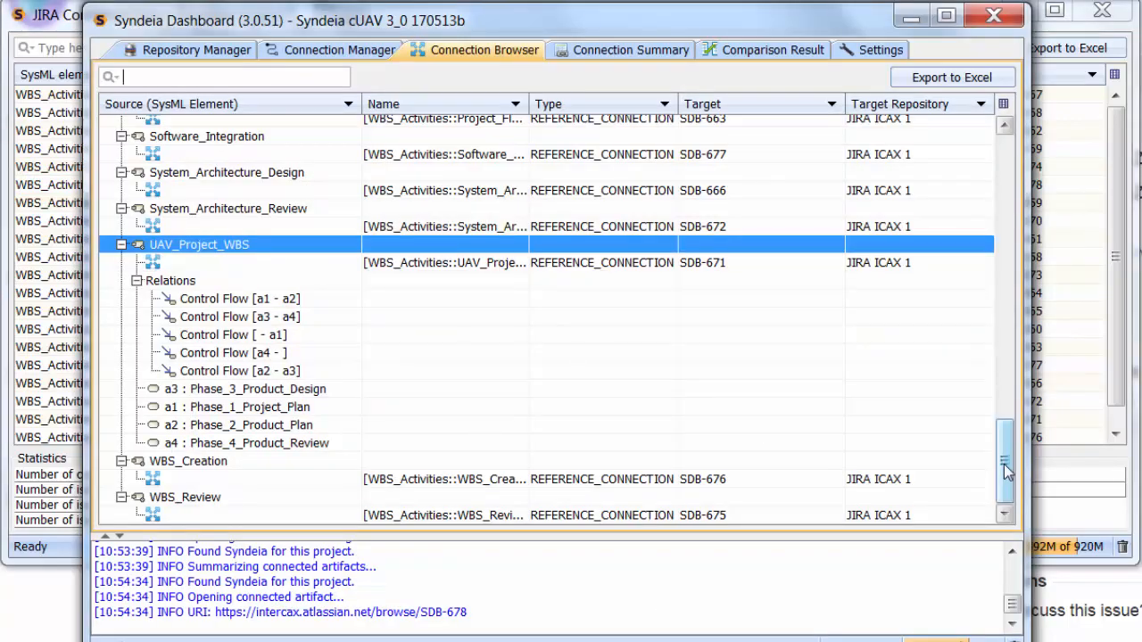
Compare the Phase_1_Project_Plan reference connection with its JIRA target and update it to the issue's latest version
{"action": "left_click_drag", "start_coordinate": [1006, 471], "coordinate": [1020, 216]}
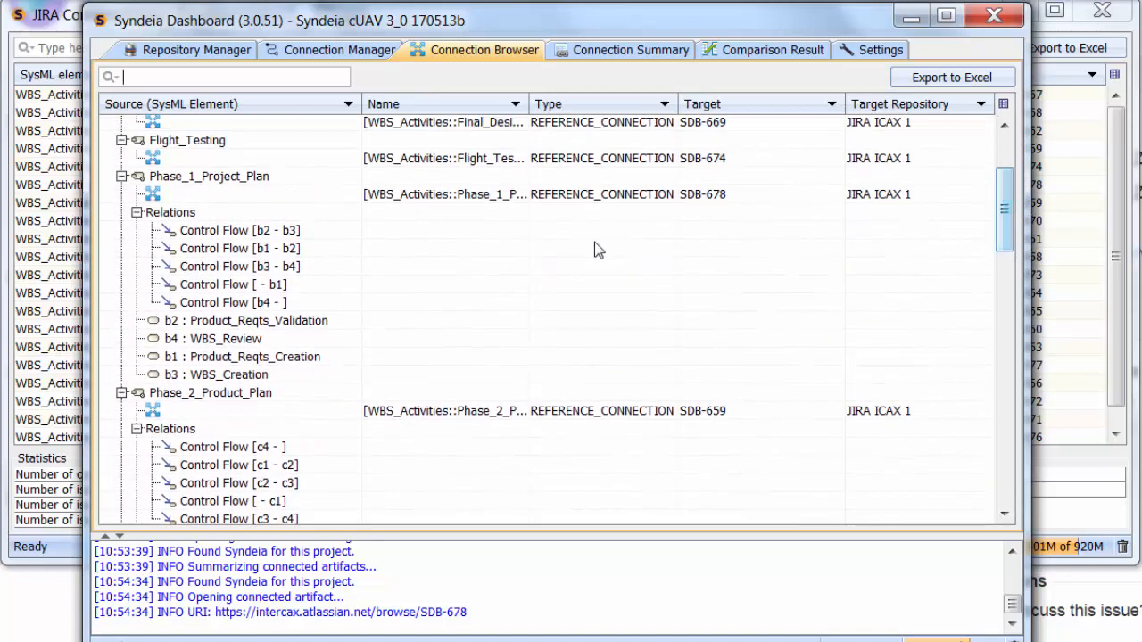
{"action": "right_click", "coordinate": [355, 192]}
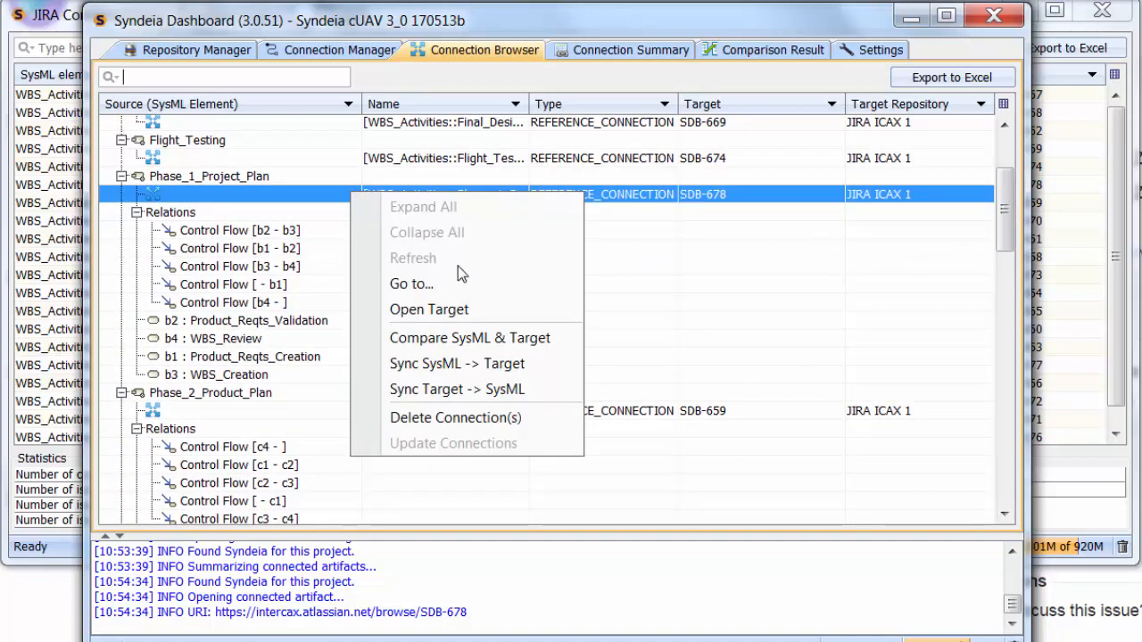
{"action": "left_click", "coordinate": [470, 338]}
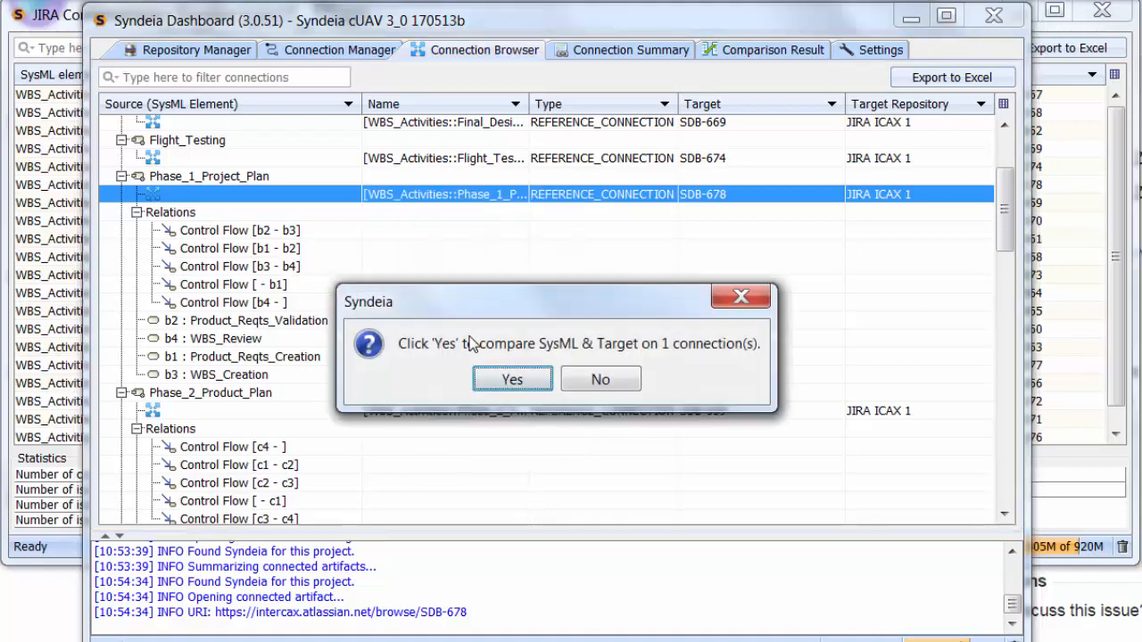
{"action": "left_click", "coordinate": [522, 384]}
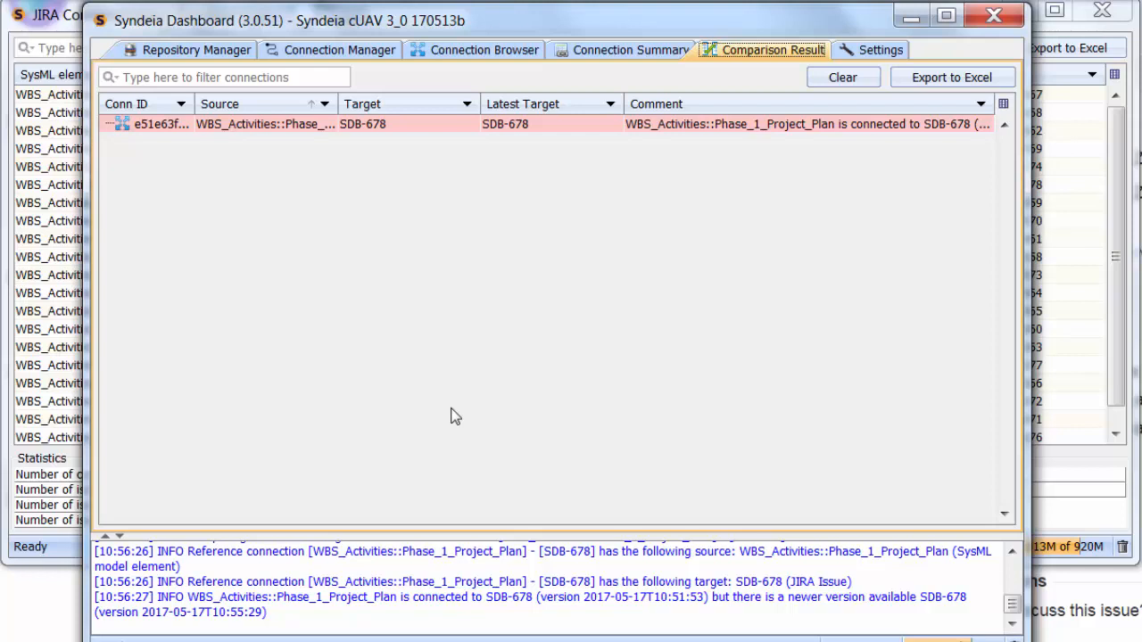
{"action": "right_click", "coordinate": [236, 128]}
{"action": "left_click", "coordinate": [302, 222]}
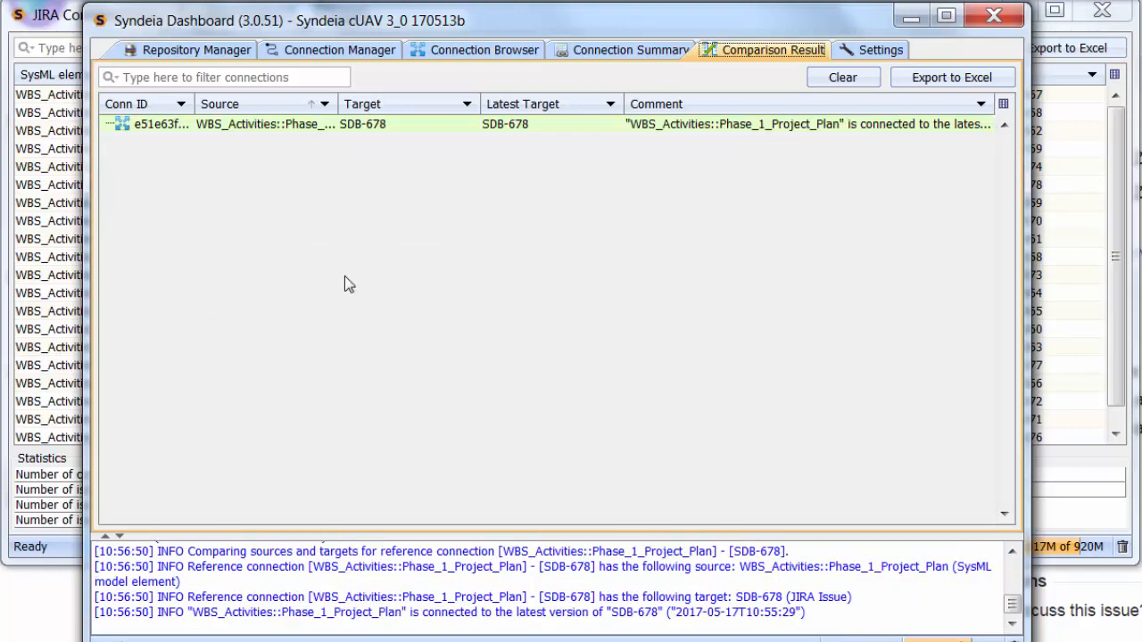
Switch to Cameo Systems Modeler, expand the WBS_Blocks package and open its WBS_Blocks BDD diagram
{"action": "left_click", "coordinate": [1092, 523]}
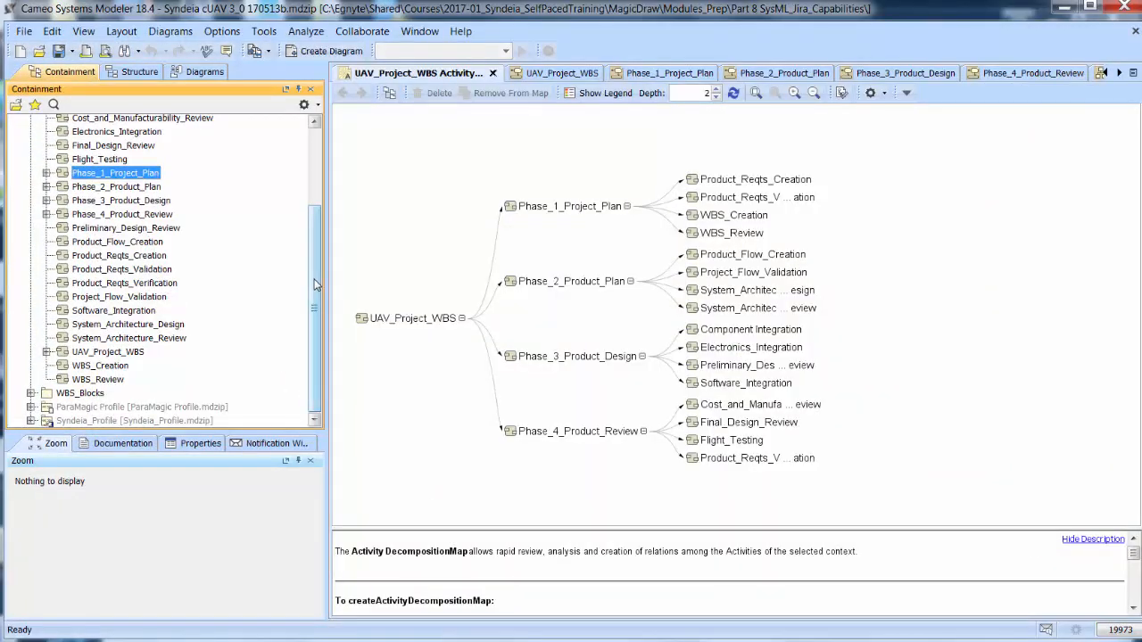
{"action": "left_click", "coordinate": [31, 393]}
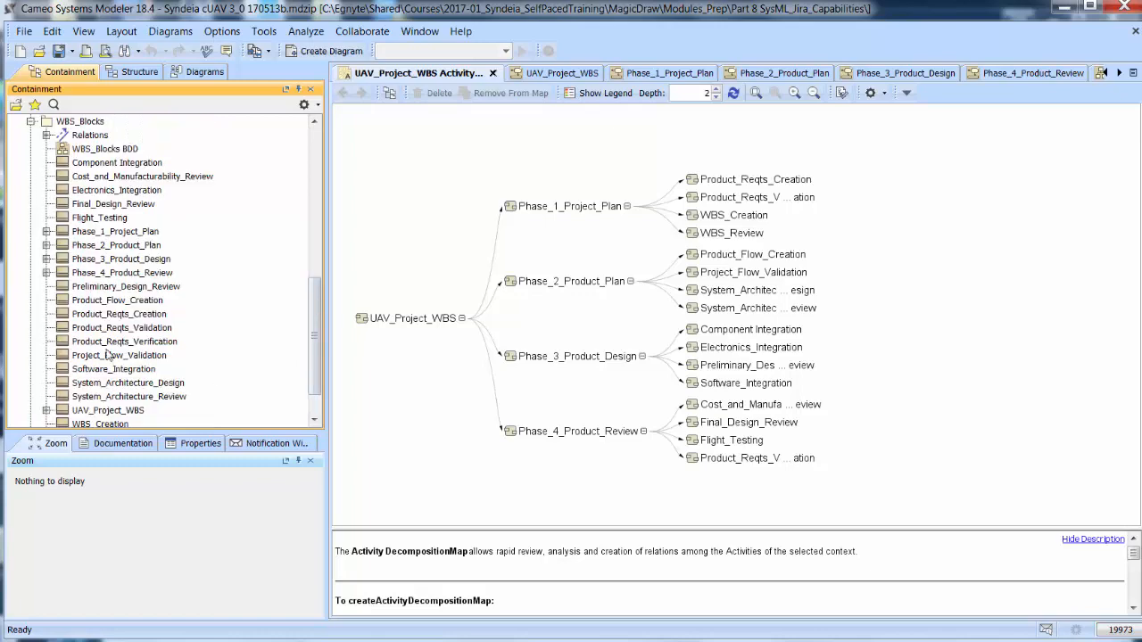
{"action": "double_click", "coordinate": [85, 149]}
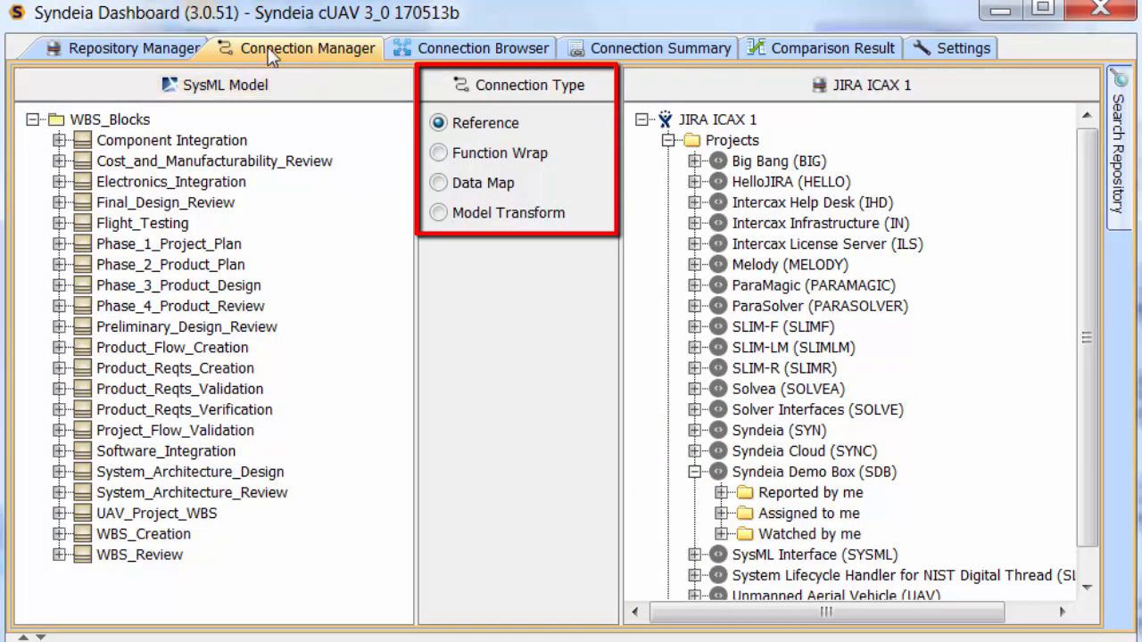
Generate JIRA issues from the Phase_3_Product_Design block in the Syndeia Demo Box (SDB) project with a Model Transform connection
{"action": "left_click", "coordinate": [440, 216]}
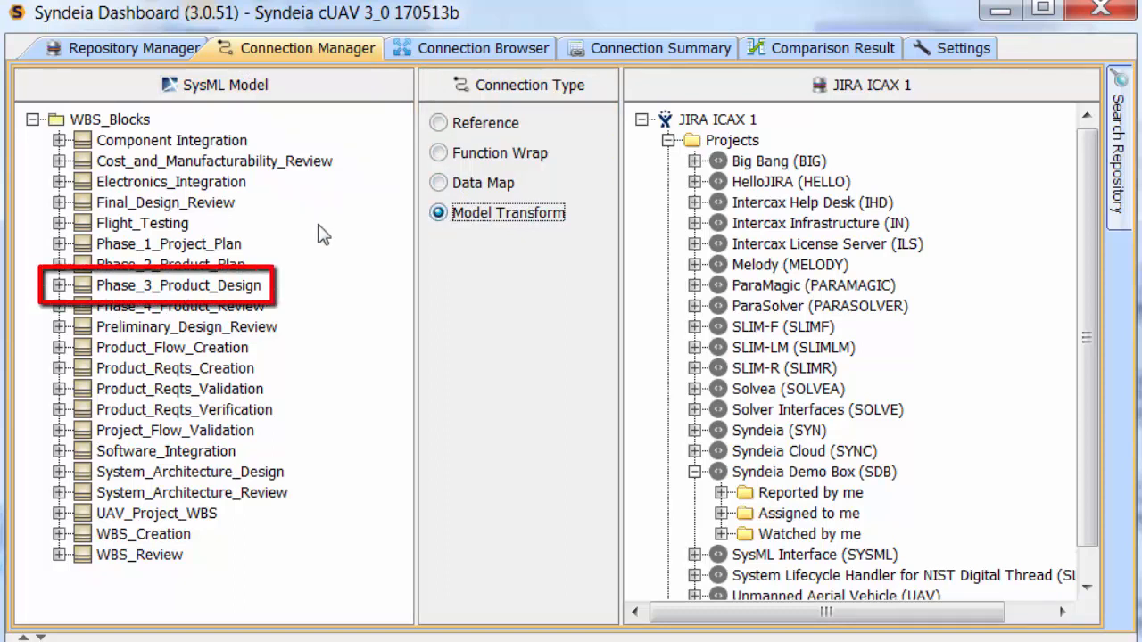
{"action": "left_click", "coordinate": [86, 291]}
{"action": "mouse_move", "coordinate": [87, 291]}
{"action": "left_mouse_down"}
{"action": "mouse_move", "coordinate": [293, 276]}
{"action": "mouse_move", "coordinate": [750, 366]}
{"action": "mouse_move", "coordinate": [765, 464]}
{"action": "left_mouse_up"}
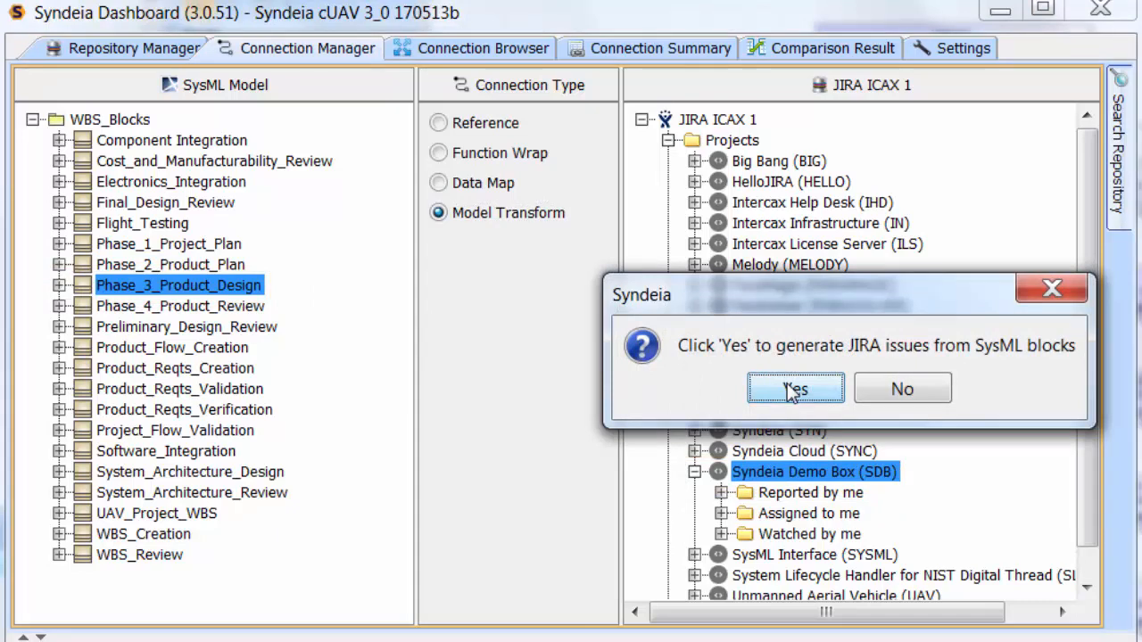
{"action": "left_click", "coordinate": [794, 390]}
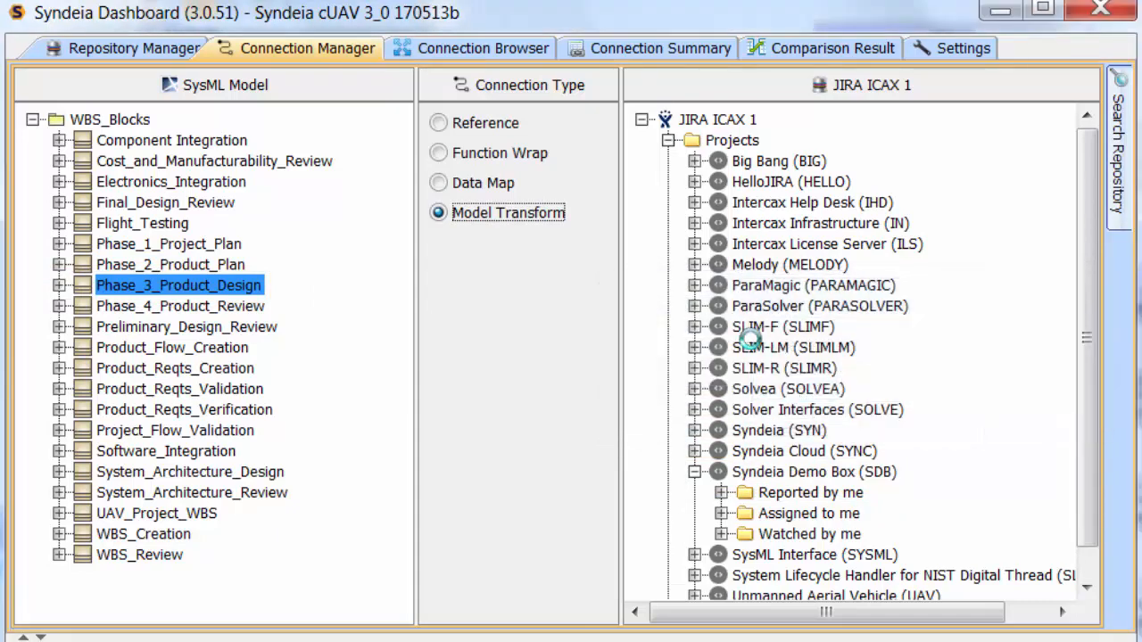
Review the new JIRA connections of WBS_Blocks in the Connection Browser, expanding the Phase_3_Product_Design and Software_Integration blocks
{"action": "left_click", "coordinate": [482, 48]}
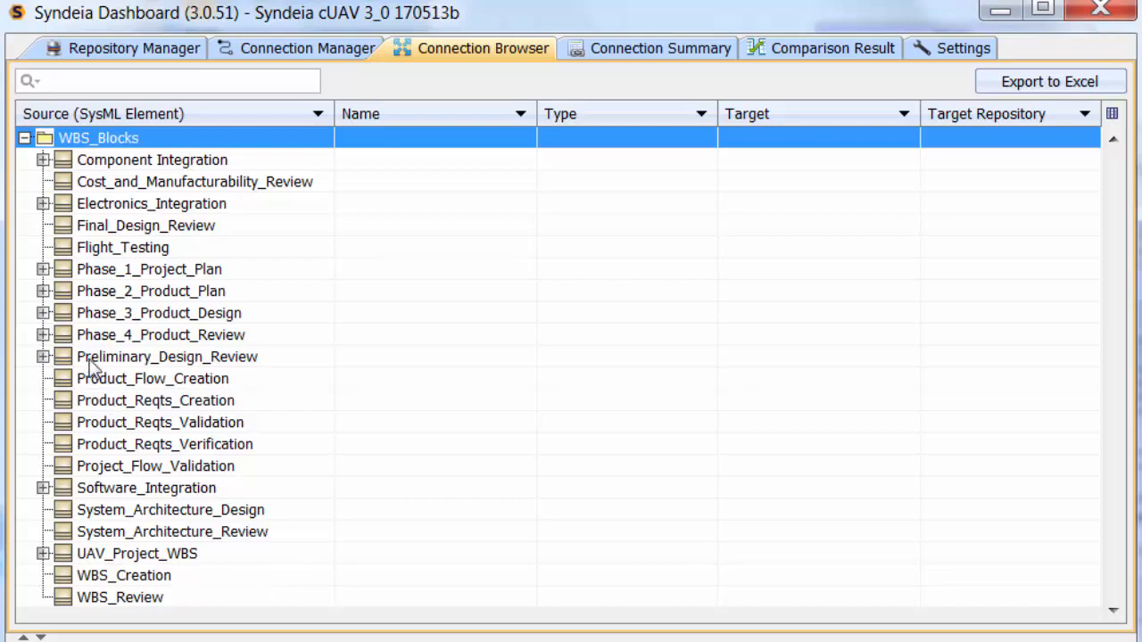
{"action": "left_click", "coordinate": [43, 313]}
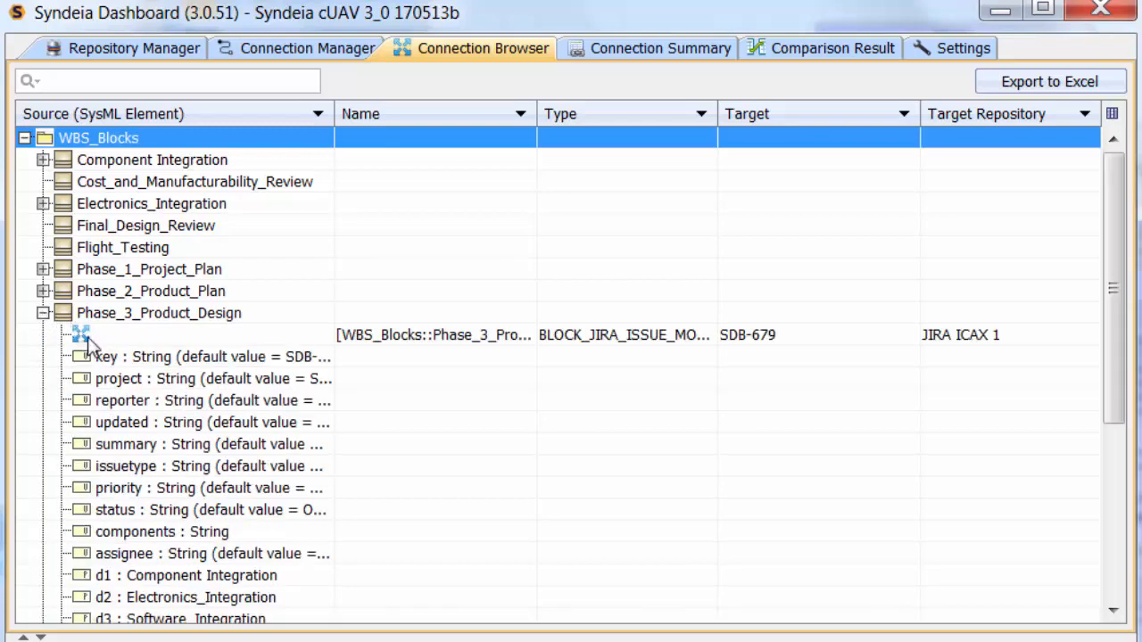
{"action": "left_click_drag", "start_coordinate": [1116, 286], "coordinate": [1104, 487]}
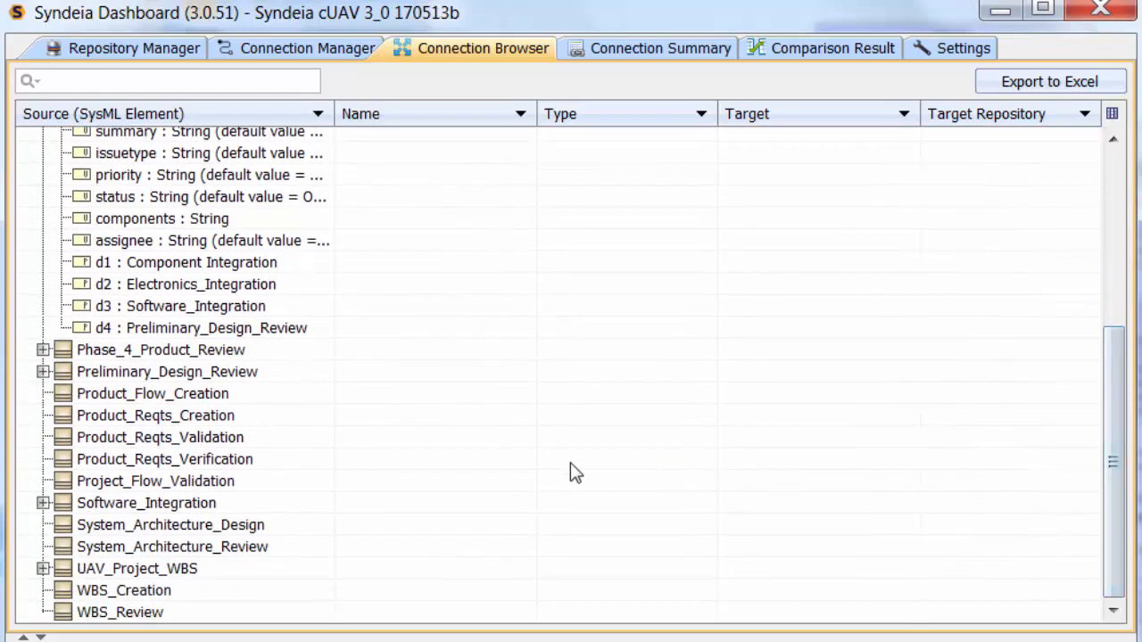
{"action": "left_click", "coordinate": [43, 503]}
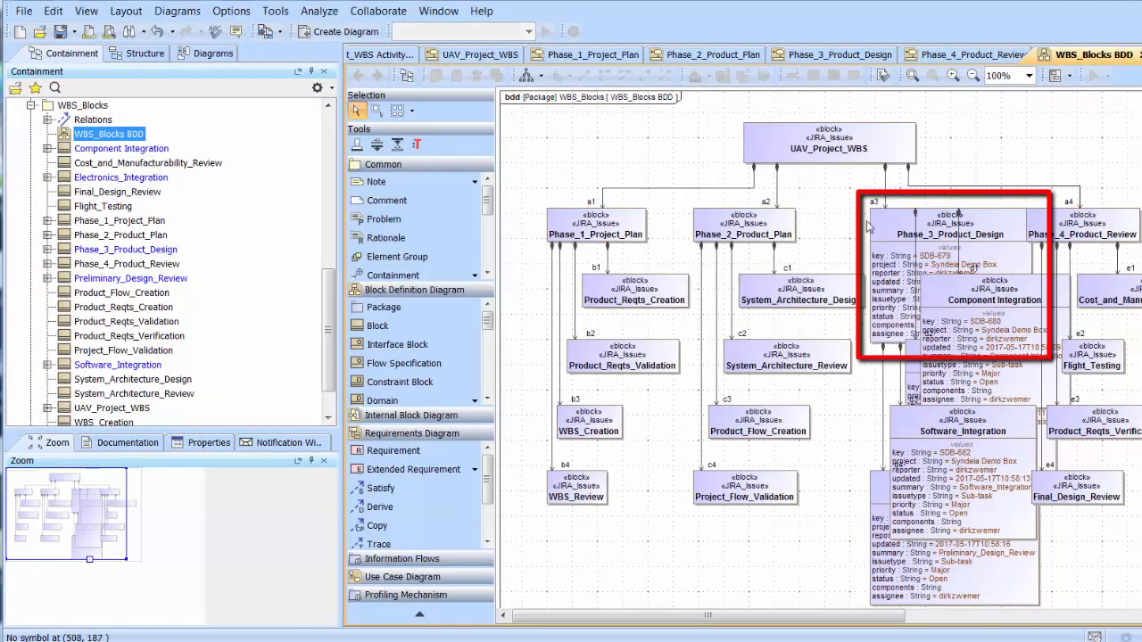
Open the JIRA issue connected to the Phase_3_Product_Design block from the WBS_Blocks BDD and examine its details and sub-tasks
{"action": "right_click", "coordinate": [879, 219]}
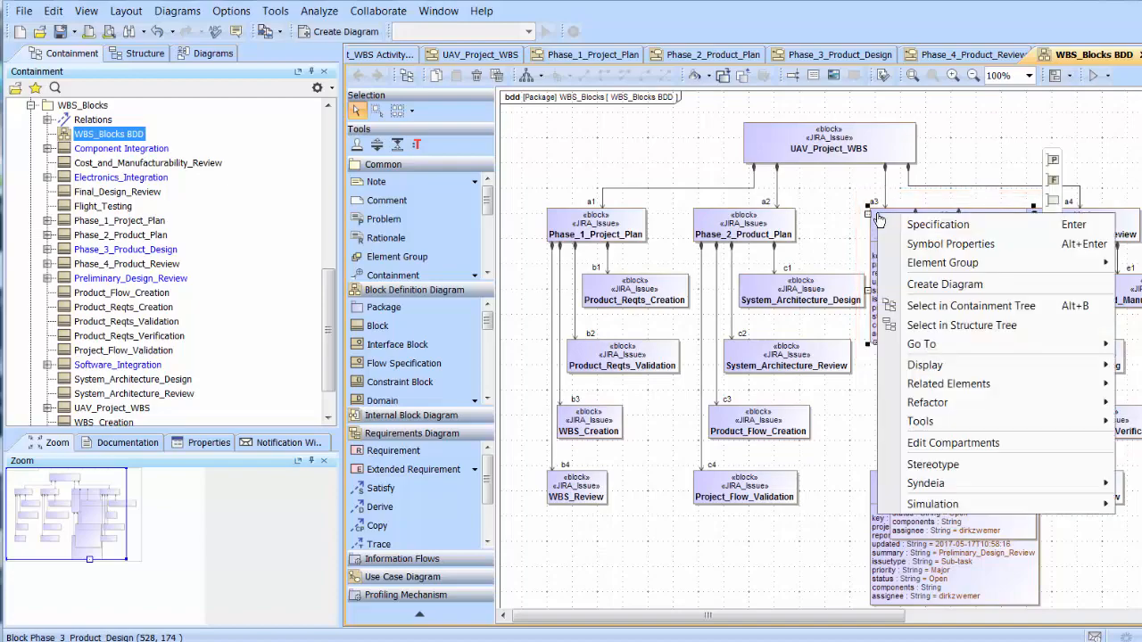
{"action": "mouse_move", "coordinate": [950, 482]}
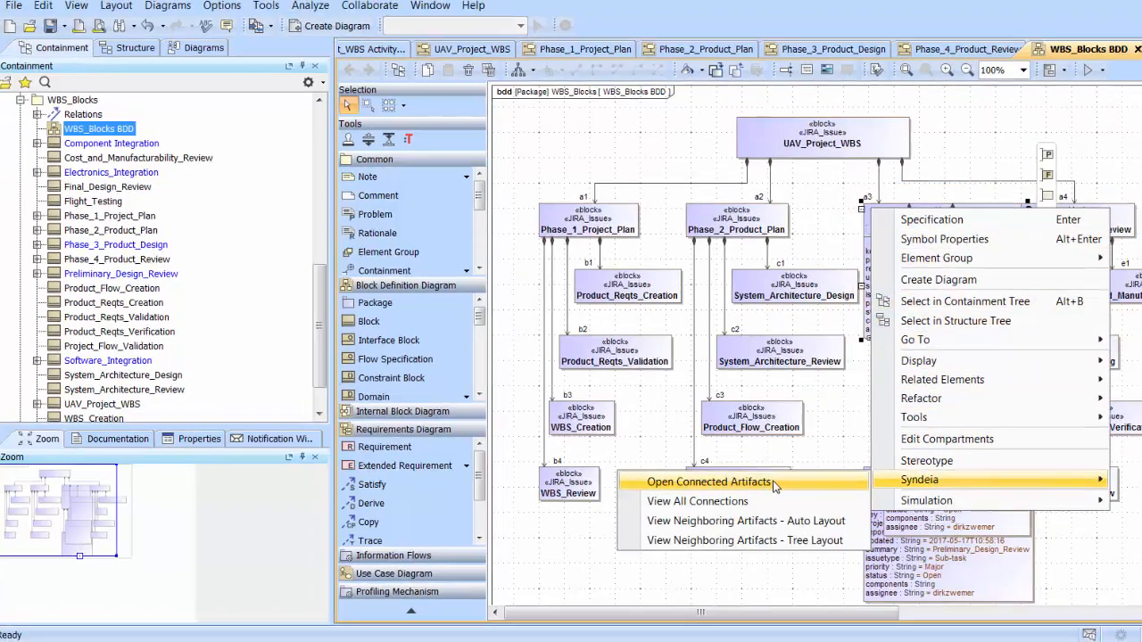
{"action": "left_click", "coordinate": [785, 483]}
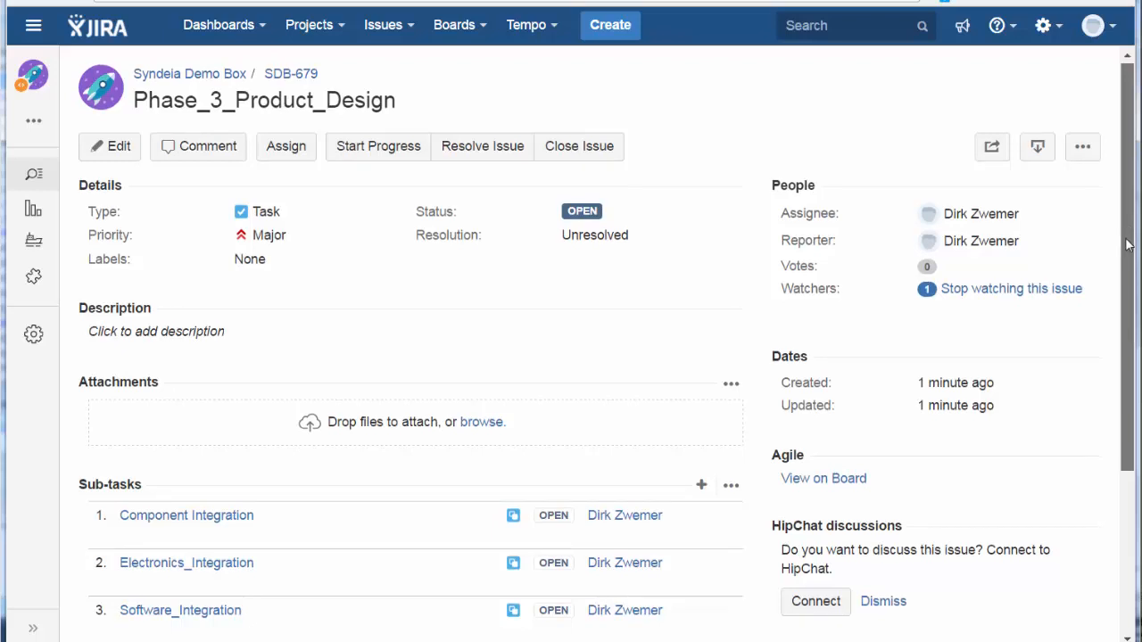
{"action": "left_click_drag", "start_coordinate": [1126, 236], "coordinate": [1124, 299]}
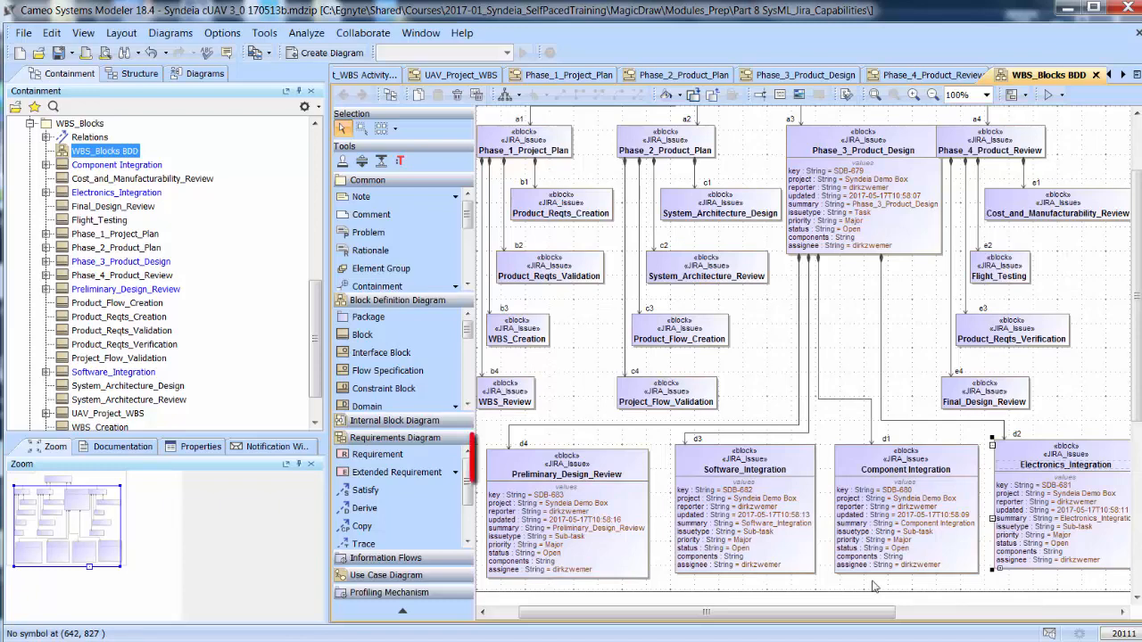
Reattach the d4 composition of Preliminary_Design_Review from the Phase_3_Product_Design block to the Phase_4_Product_Review block
{"action": "left_click", "coordinate": [642, 459]}
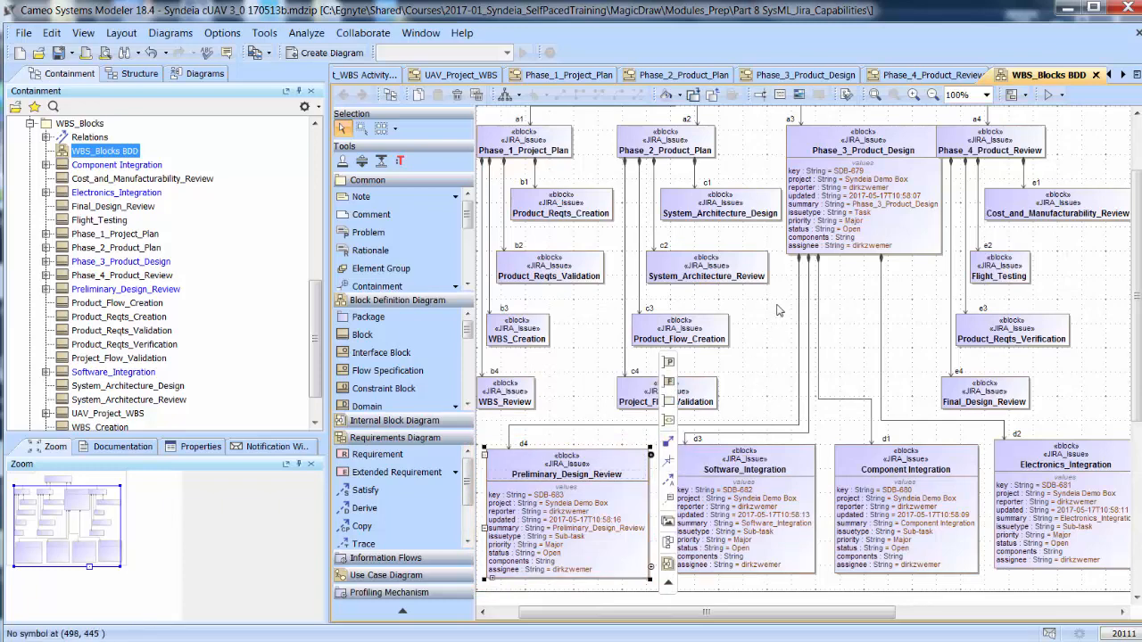
{"action": "left_click", "coordinate": [801, 288]}
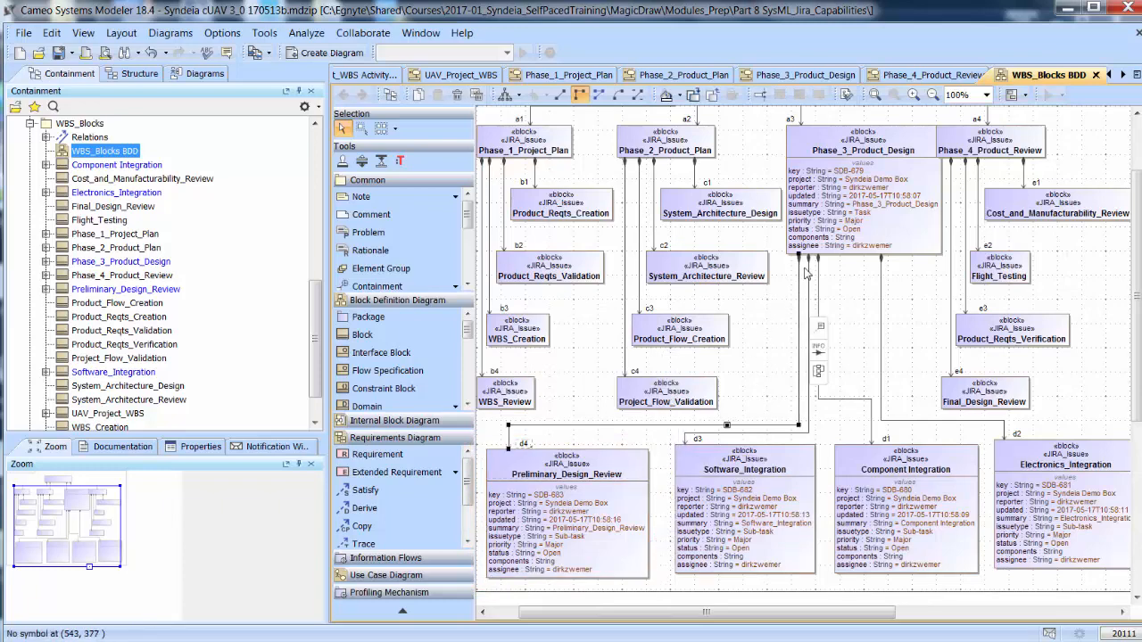
{"action": "left_click", "coordinate": [799, 256]}
{"action": "left_click_drag", "start_coordinate": [797, 250], "coordinate": [984, 138]}
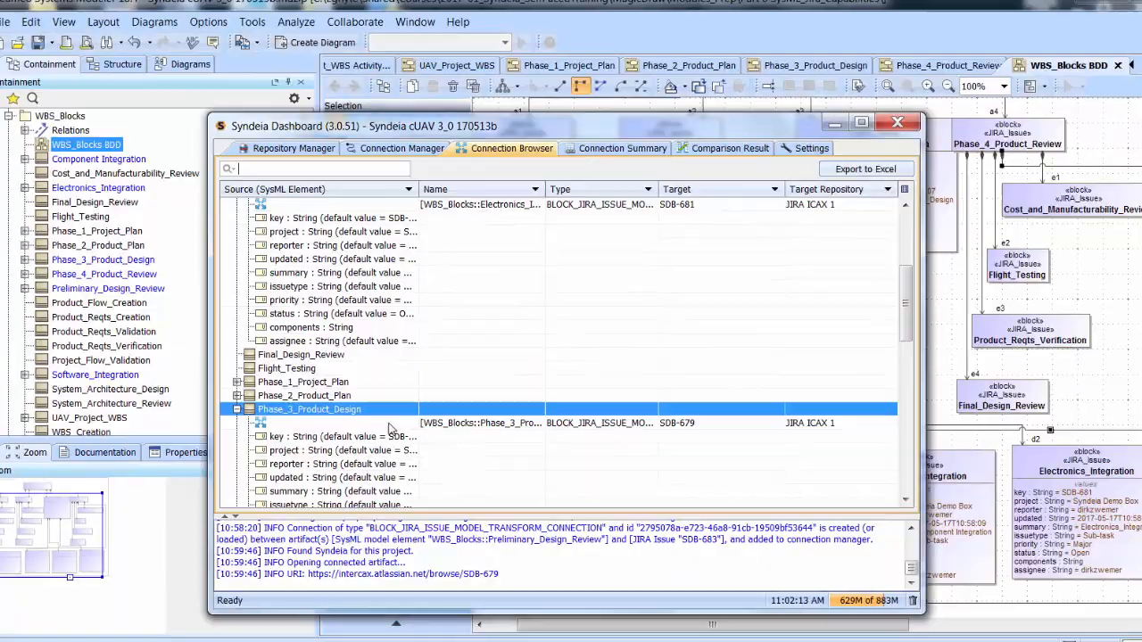
Compare SysML and Target for the Phase_3_Product_Design connection to JIRA issue SDB-679 in the Syndeia Dashboard
{"action": "right_click", "coordinate": [411, 424]}
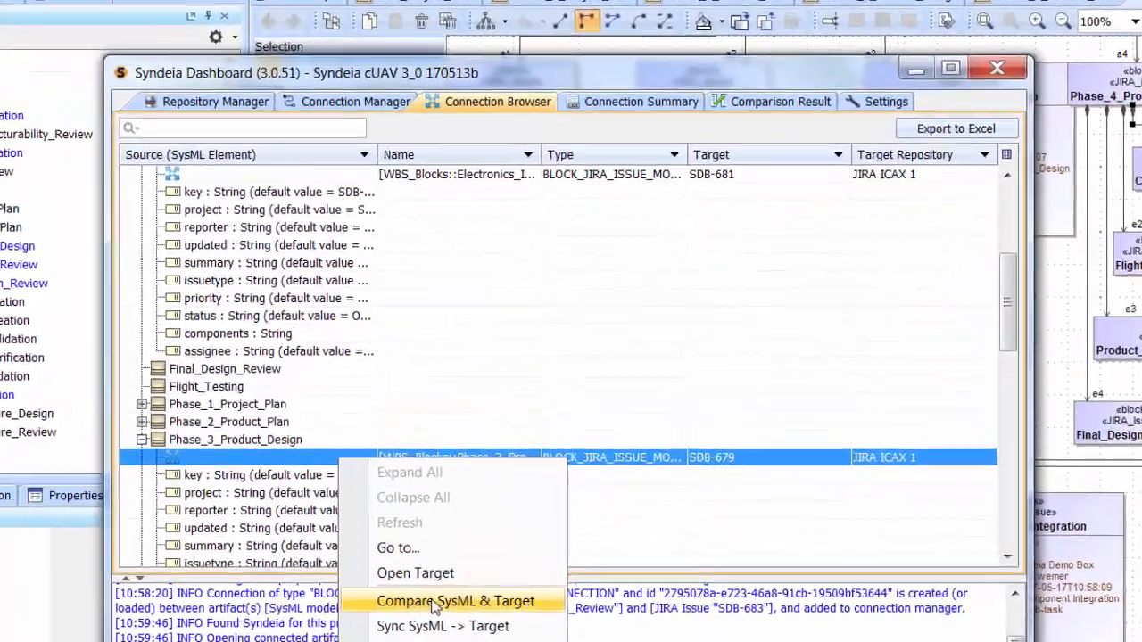
{"action": "left_click", "coordinate": [435, 603]}
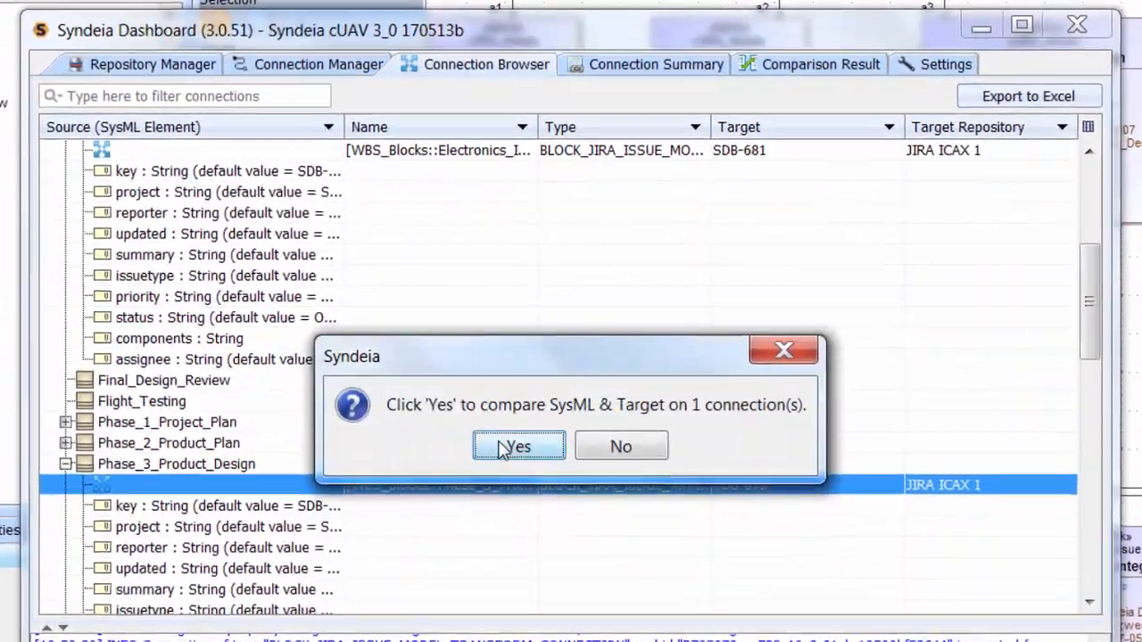
{"action": "left_click", "coordinate": [502, 448]}
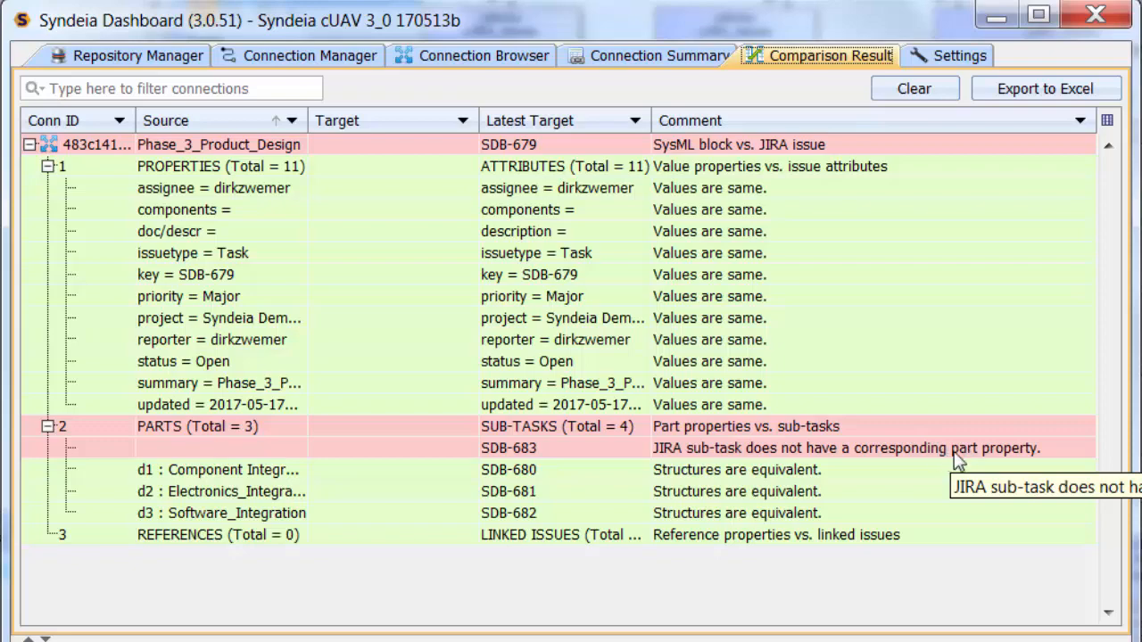
Sync the Phase_3_Product_Design connection from Target to SysML and inspect the parts of Phase_3_Product_Design and Phase_4_Product_Review in the containment tree
{"action": "left_click", "coordinate": [451, 58]}
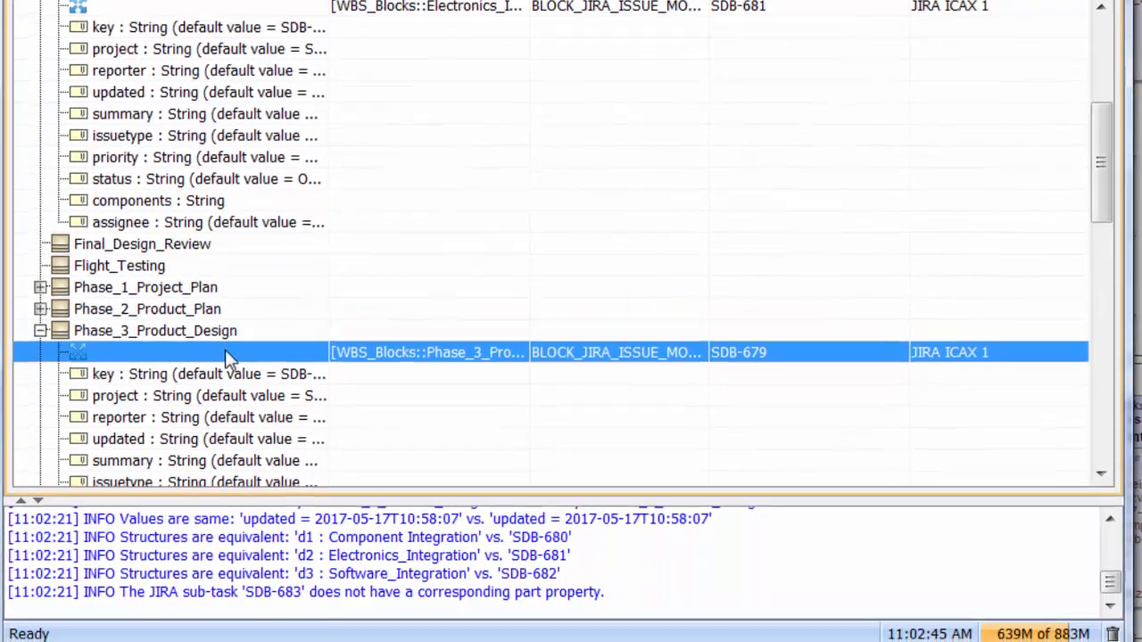
{"action": "right_click", "coordinate": [231, 427]}
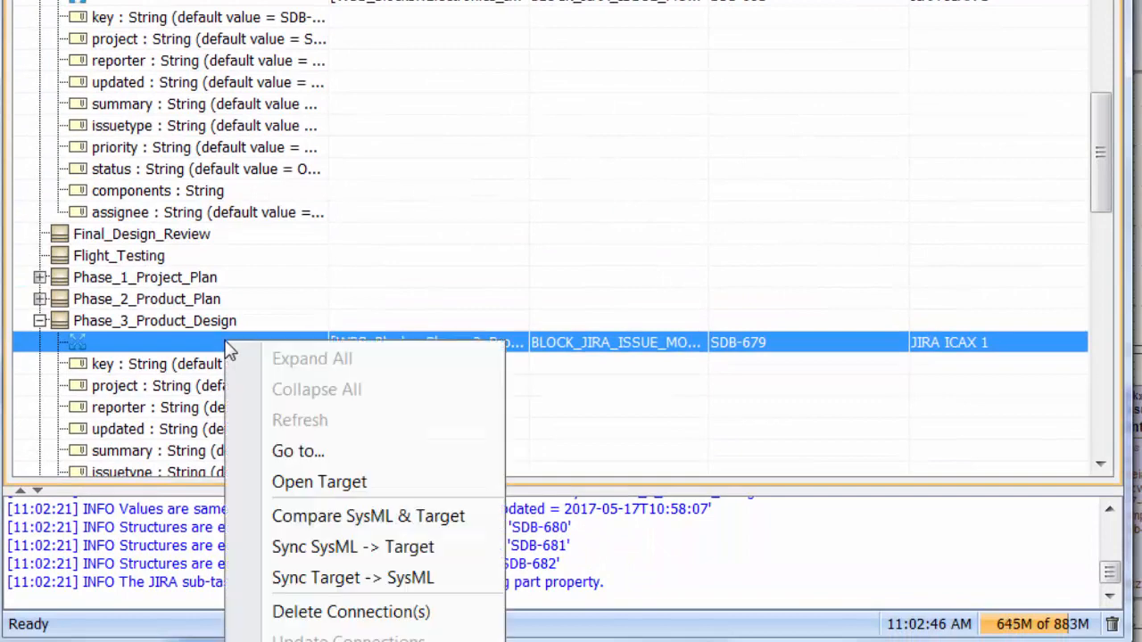
{"action": "left_click", "coordinate": [332, 578]}
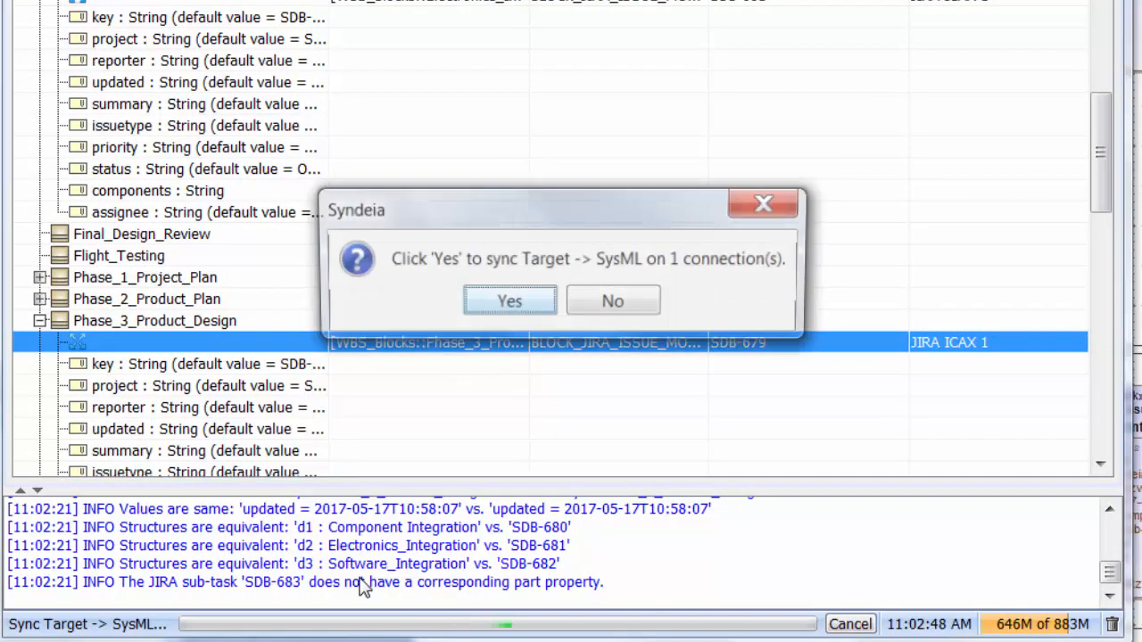
{"action": "left_click", "coordinate": [509, 299]}
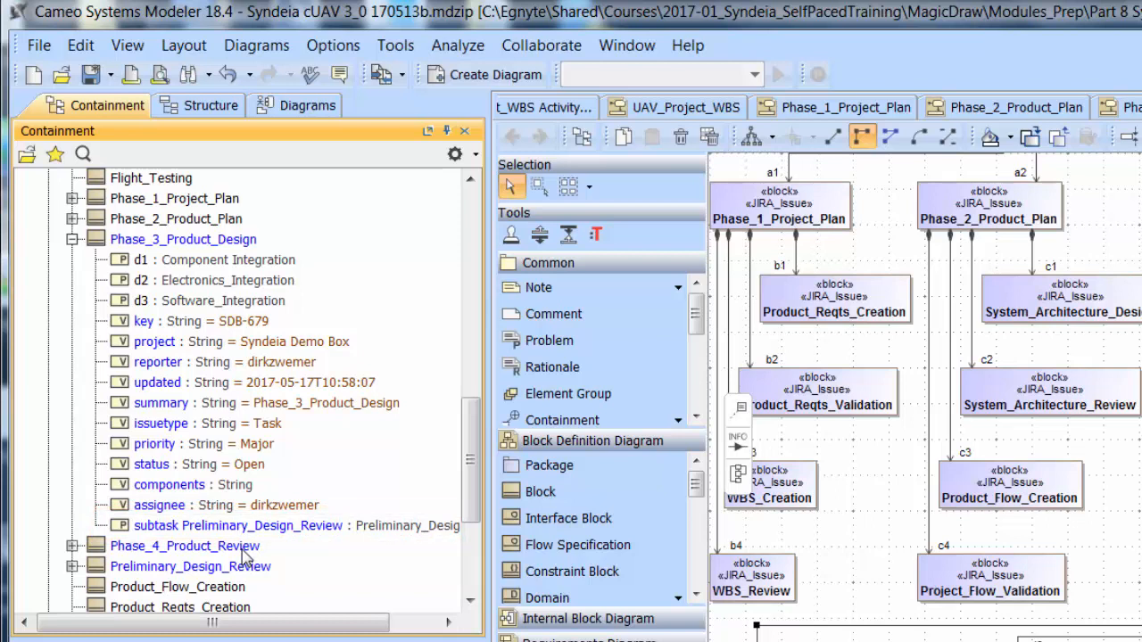
{"action": "left_click", "coordinate": [72, 546]}
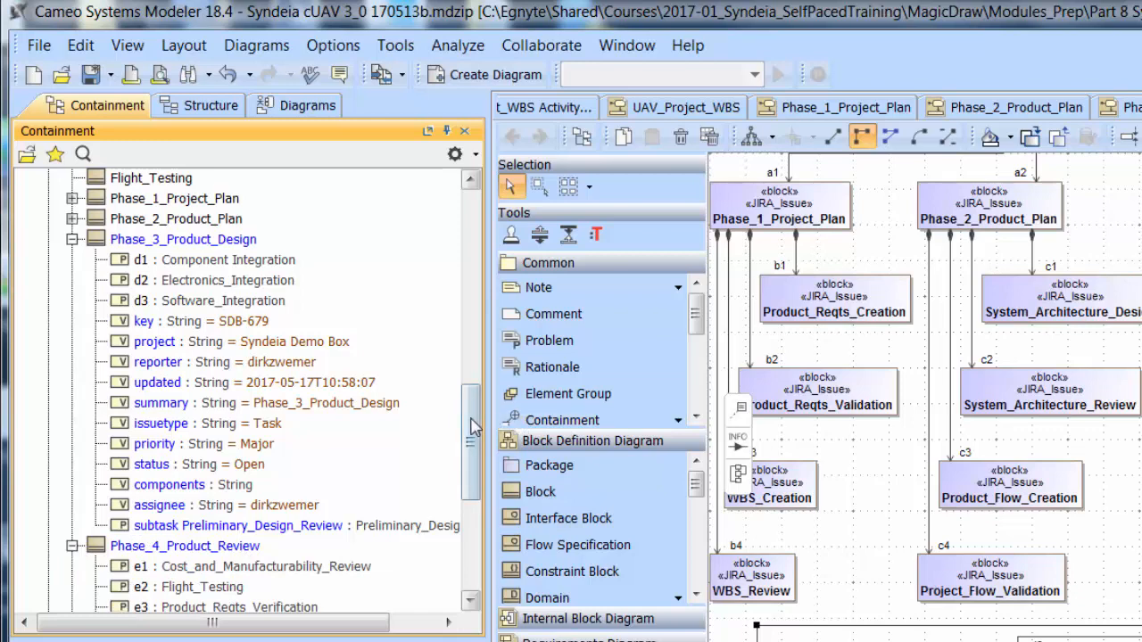
{"action": "left_click_drag", "start_coordinate": [471, 427], "coordinate": [471, 471]}
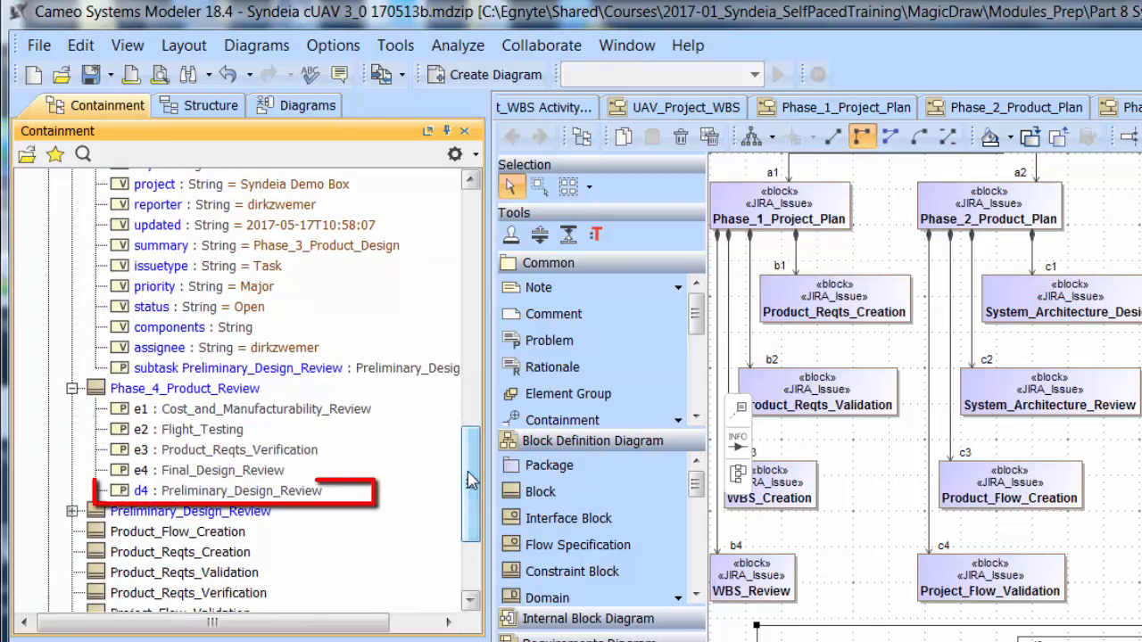